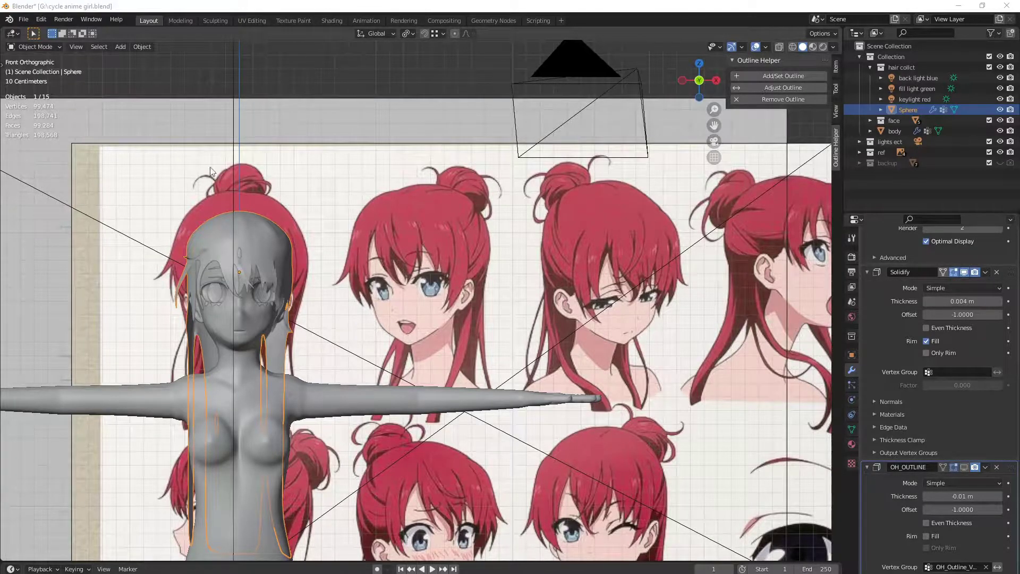
{"action": "middle_click_drag", "start_coordinate": [319, 211], "coordinate": [535, 141]}
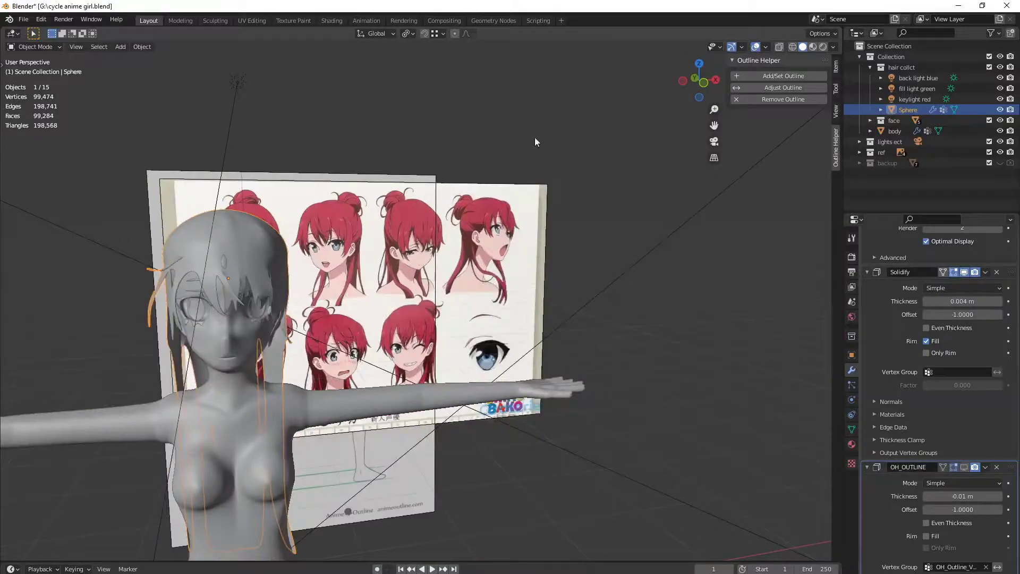
{"action": "left_click", "coordinate": [705, 83]}
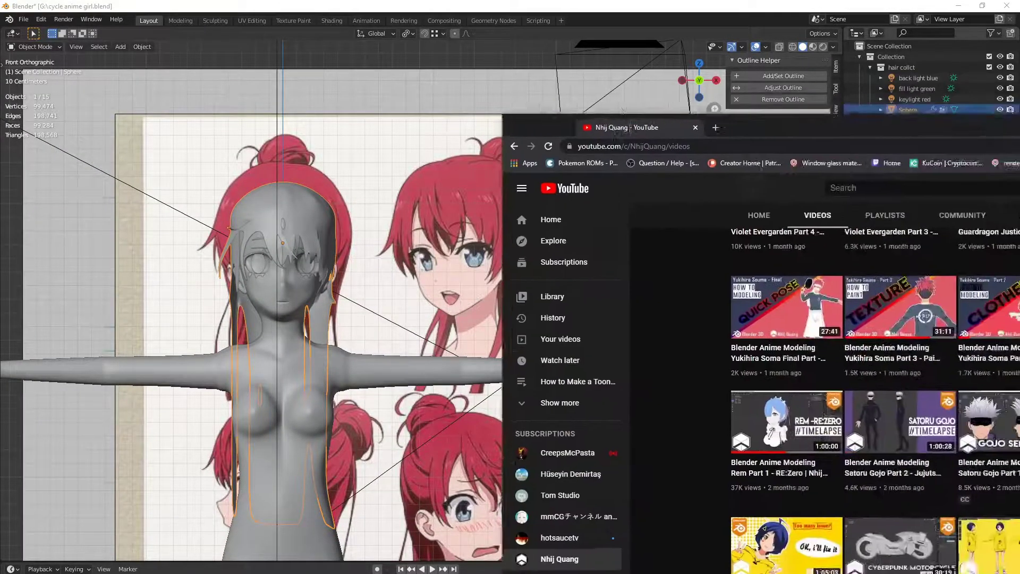
Switch to the browser and look through the YouTube channel's uploaded Blender anime modeling videos
{"action": "scroll", "coordinate": [385, 211], "scroll_direction": "up", "scroll_amount": 4}
{"action": "scroll", "coordinate": [385, 211], "scroll_direction": "up", "scroll_amount": 5}
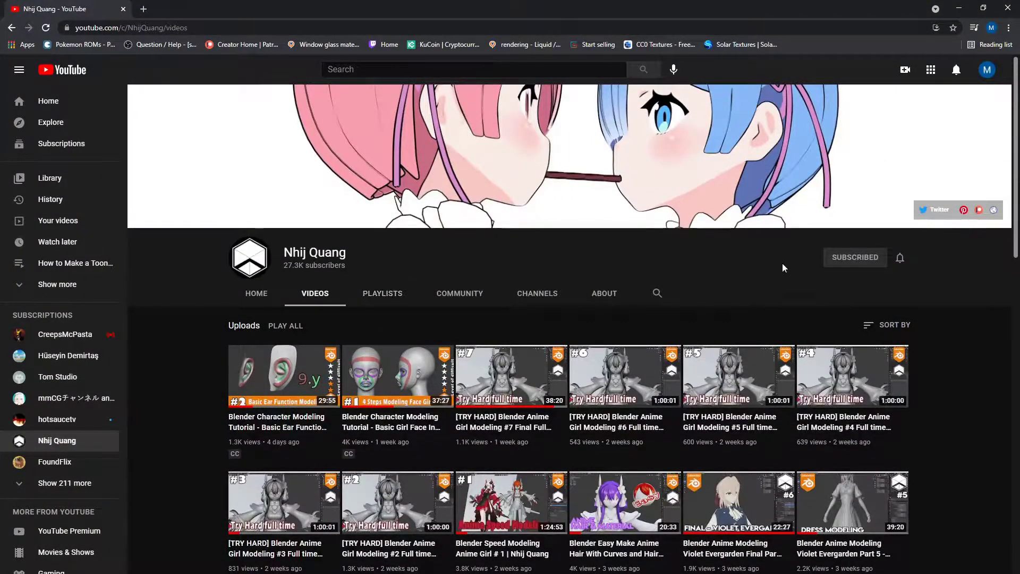
{"action": "scroll", "coordinate": [575, 351], "scroll_direction": "down", "scroll_amount": 5}
{"action": "scroll", "coordinate": [575, 351], "scroll_direction": "down", "scroll_amount": 6}
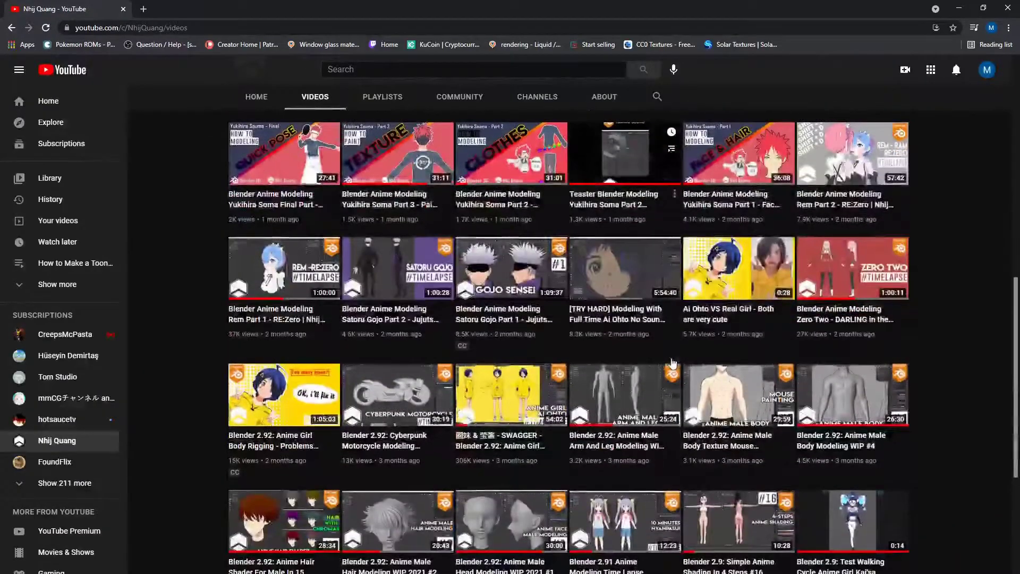
{"action": "mouse_move", "coordinate": [857, 266]}
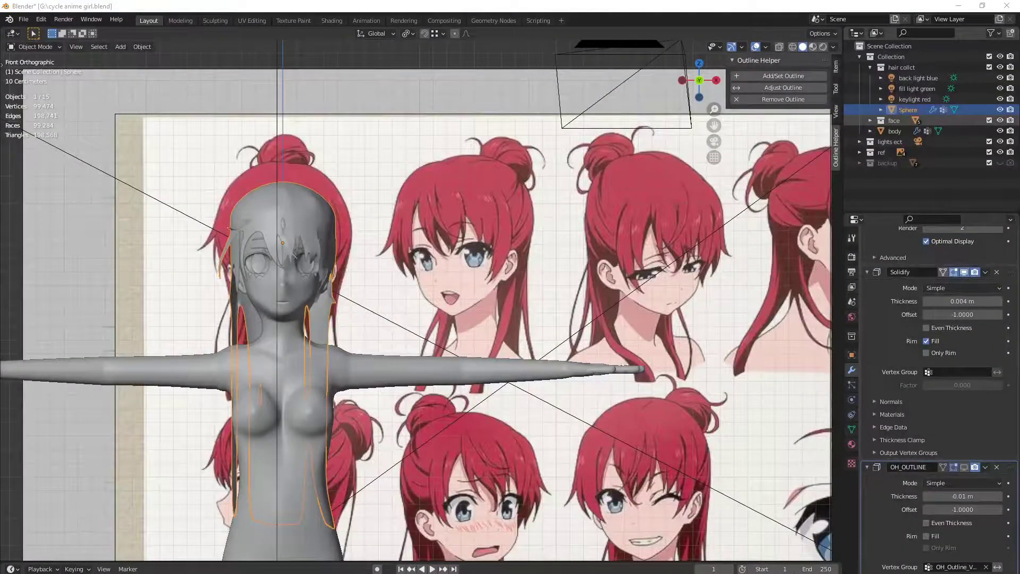
Examine the existing hair mesh and its topology around the head against the front reference drawing
{"action": "middle_click_drag", "start_coordinate": [562, 286], "coordinate": [510, 449]}
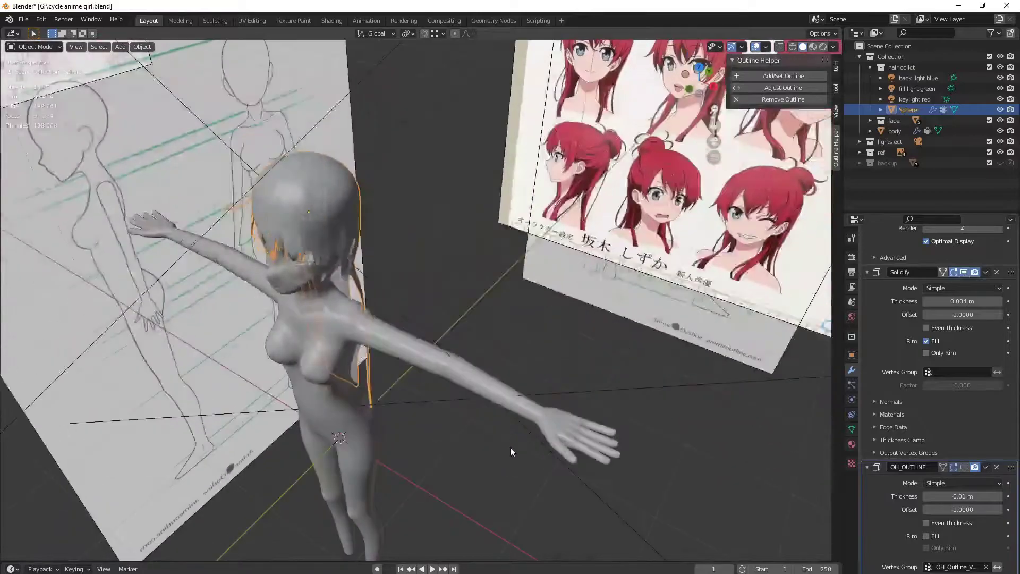
{"action": "middle_click_drag", "start_coordinate": [490, 412], "coordinate": [565, 325]}
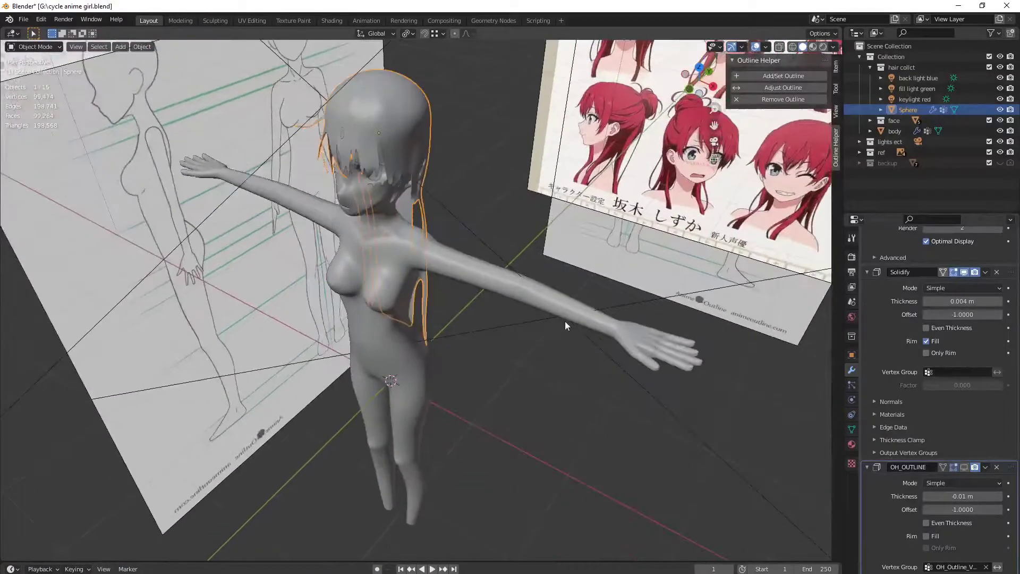
{"action": "left_click", "coordinate": [689, 89]}
{"action": "scroll", "coordinate": [376, 178], "scroll_direction": "up", "scroll_amount": 4}
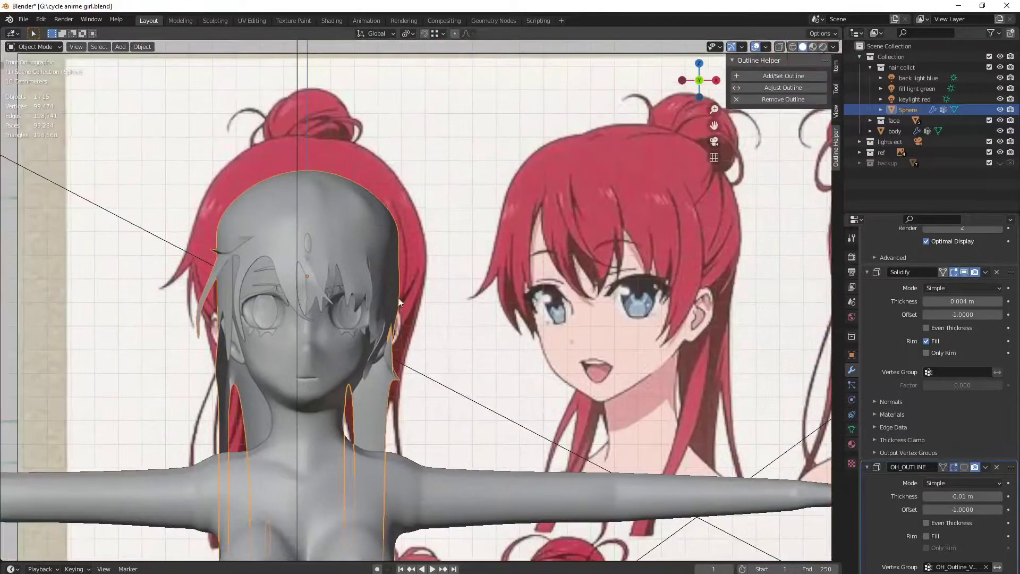
{"action": "key", "text": "Tab"}
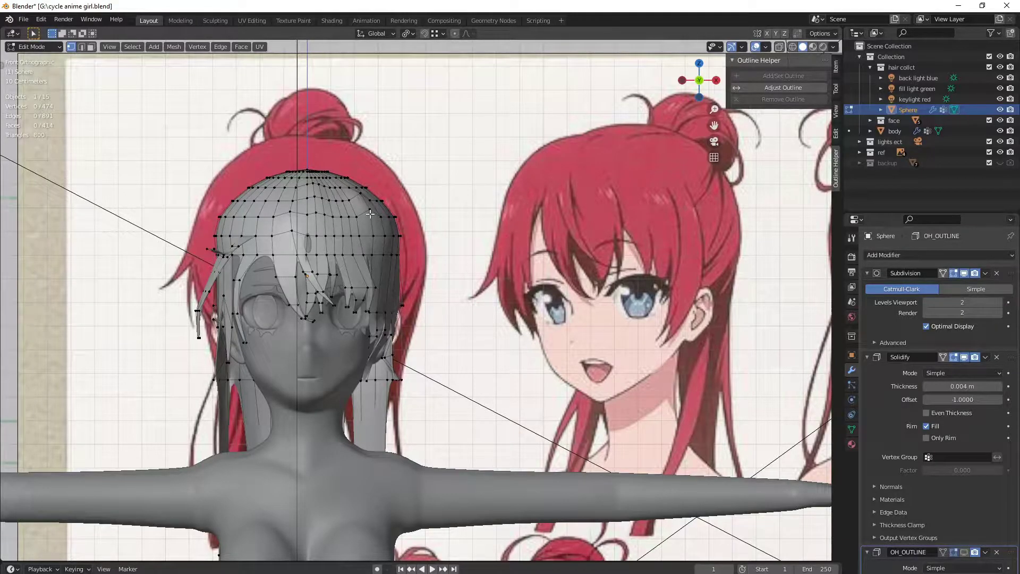
{"action": "scroll", "coordinate": [328, 246], "scroll_direction": "up", "scroll_amount": 4}
{"action": "middle_click_drag", "start_coordinate": [300, 230], "coordinate": [276, 234]}
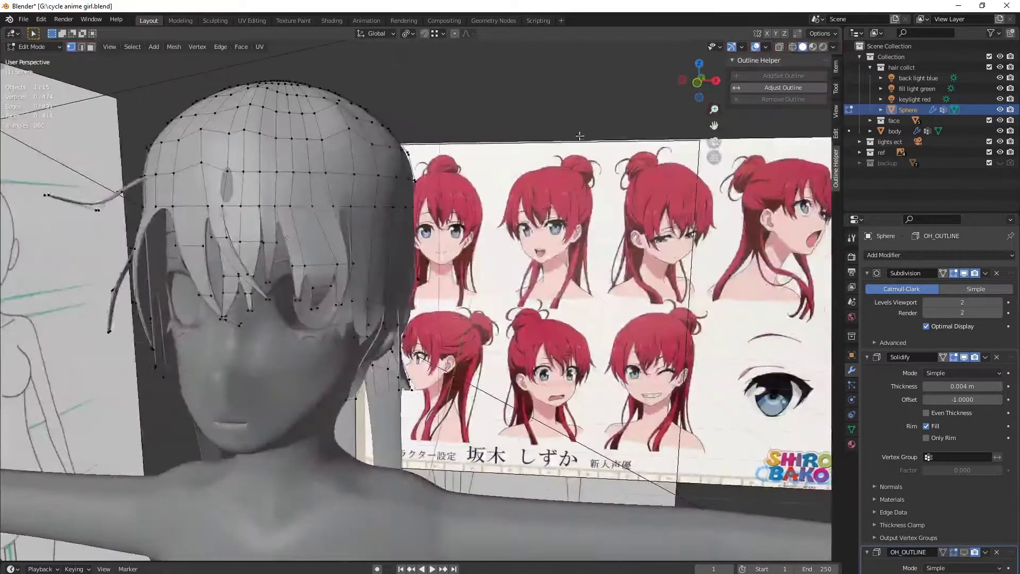
{"action": "left_click", "coordinate": [695, 86]}
{"action": "scroll", "coordinate": [523, 181], "scroll_direction": "down", "scroll_amount": 2}
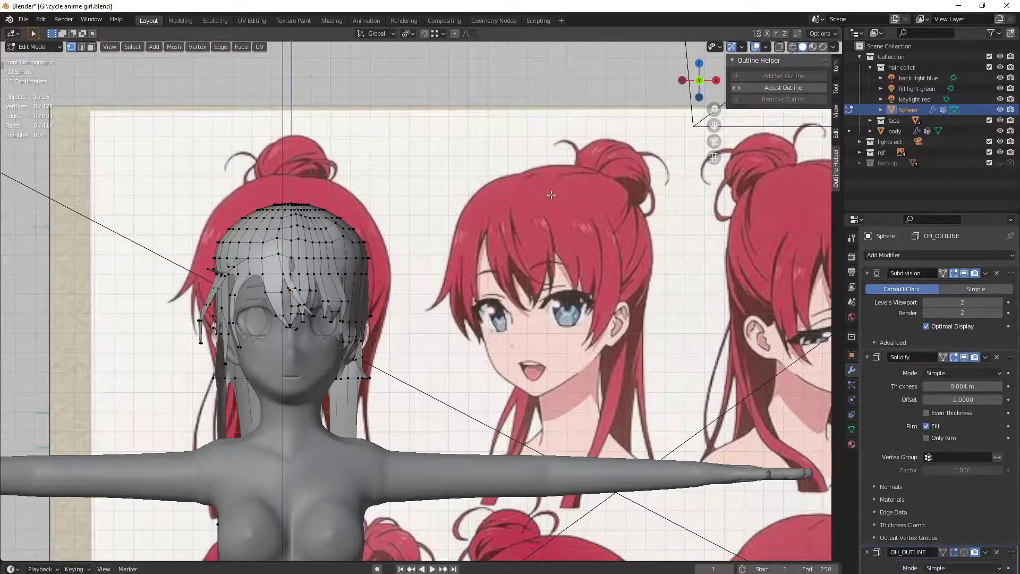
{"action": "scroll", "coordinate": [550, 194], "scroll_direction": "down", "scroll_amount": 2}
{"action": "key", "text": "Tab"}
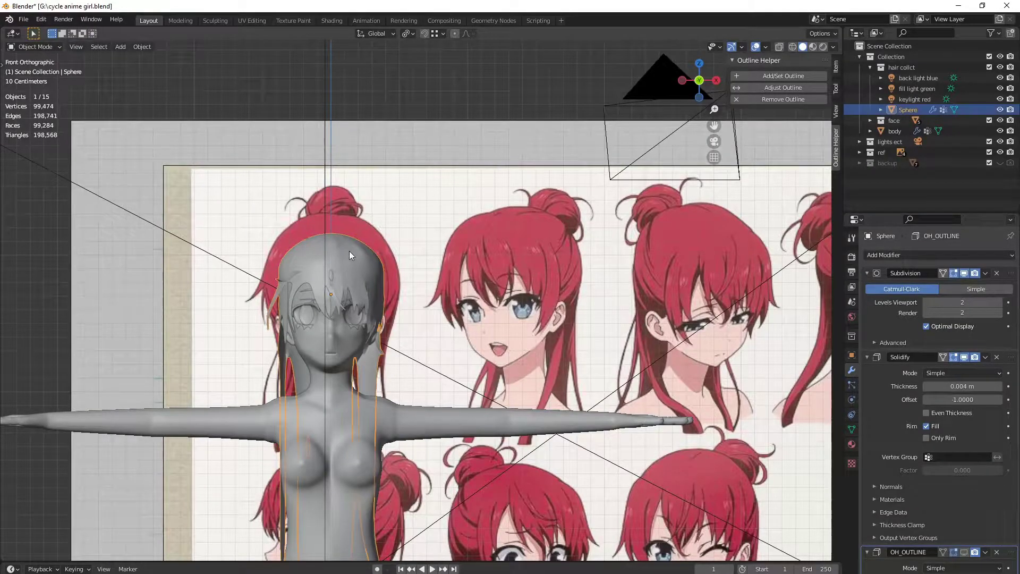
Hide the existing hair object and place a new UV sphere over the character's head
{"action": "key", "text": "h"}
{"action": "middle_click_drag", "start_coordinate": [374, 183], "coordinate": [438, 220], "text": "shift"}
{"action": "key", "text": "shift+a"}
{"action": "mouse_move", "coordinate": [450, 112]}
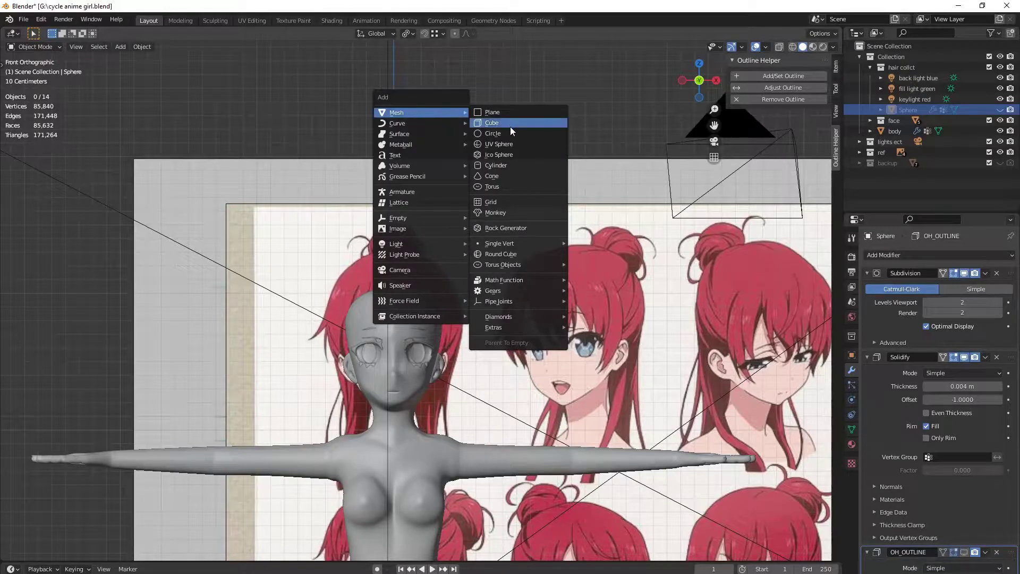
{"action": "left_click", "coordinate": [505, 145]}
{"action": "scroll", "coordinate": [481, 367], "scroll_direction": "down", "scroll_amount": 6}
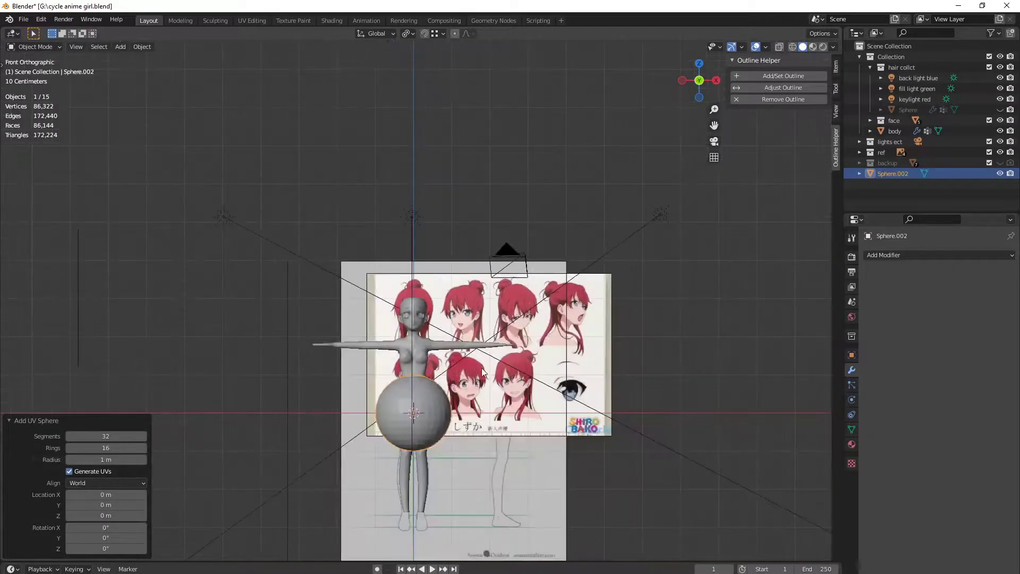
{"action": "key", "text": "g"}
{"action": "left_click", "coordinate": [470, 262]}
Delete the vertices of the sphere's lower half, including those hidden behind the surface, to leave an open dome
{"action": "key", "text": "Tab"}
{"action": "scroll", "coordinate": [471, 262], "scroll_direction": "up", "scroll_amount": 4}
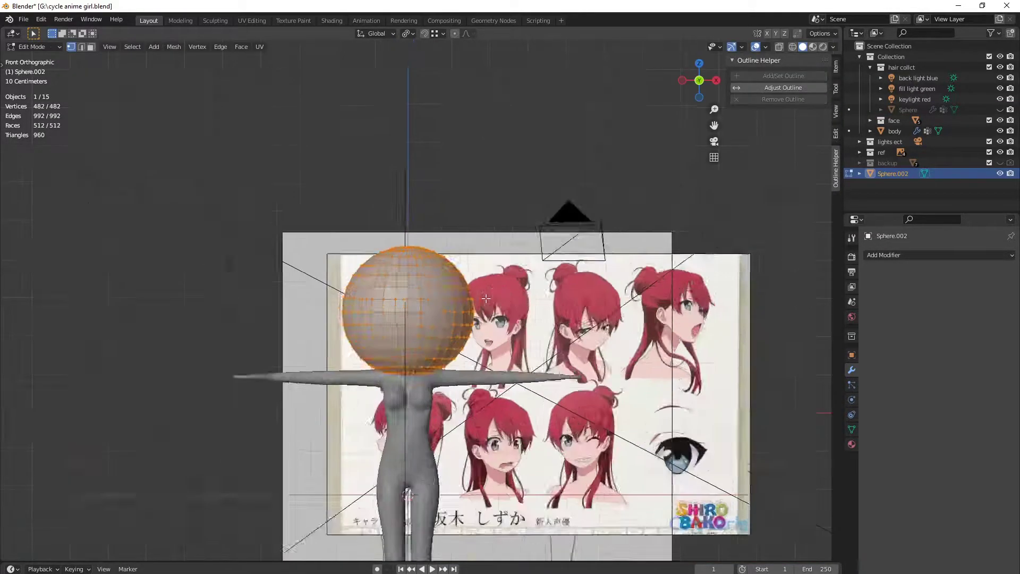
{"action": "key", "text": "alt+z"}
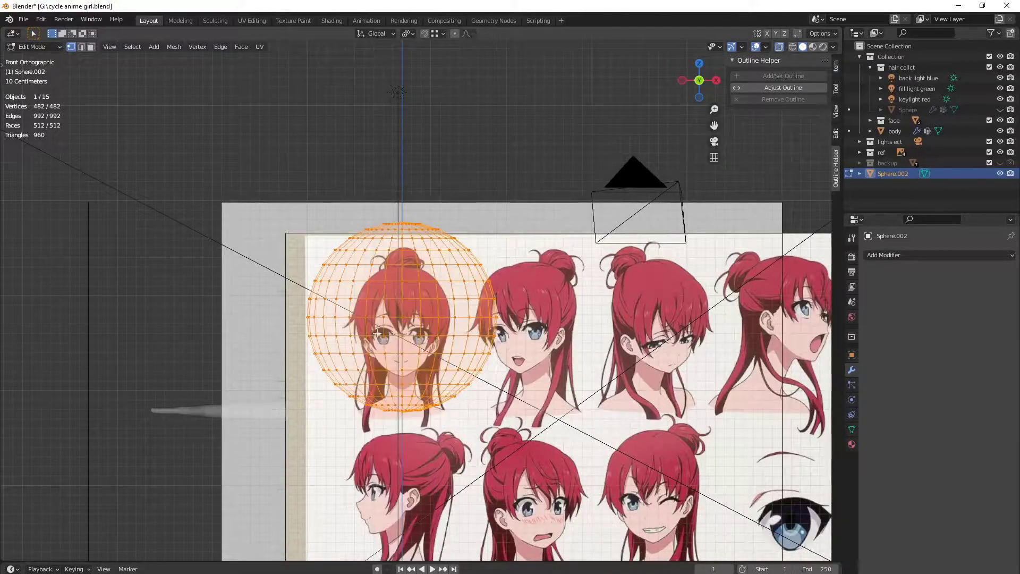
{"action": "left_click_drag", "start_coordinate": [282, 309], "coordinate": [598, 422]}
{"action": "middle_click_drag", "start_coordinate": [598, 423], "coordinate": [658, 295]}
{"action": "left_click", "coordinate": [698, 80]}
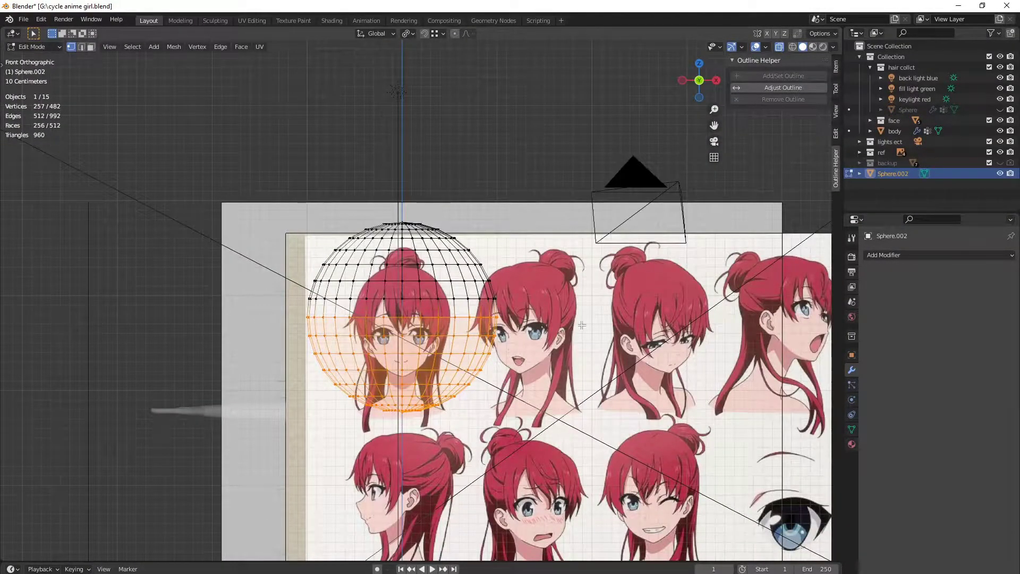
{"action": "key", "text": "x"}
{"action": "left_click", "coordinate": [499, 342]}
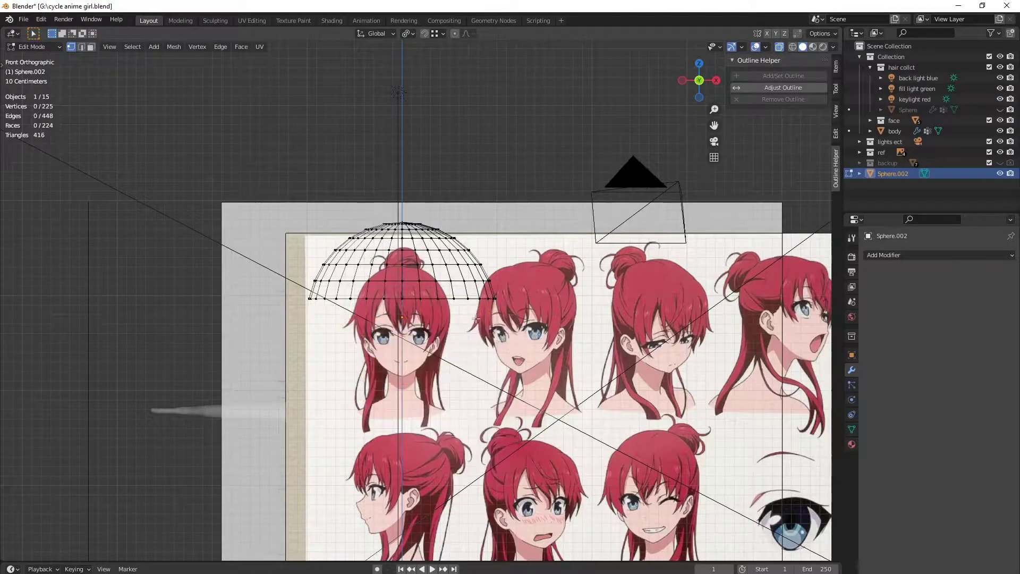
Scale the entire dome mesh uniformly to about 0.448
{"action": "left_click_drag", "start_coordinate": [226, 193], "coordinate": [539, 360]}
{"action": "middle_click_drag", "start_coordinate": [539, 359], "coordinate": [628, 192]}
{"action": "left_click", "coordinate": [684, 80]}
{"action": "key", "text": "s"}
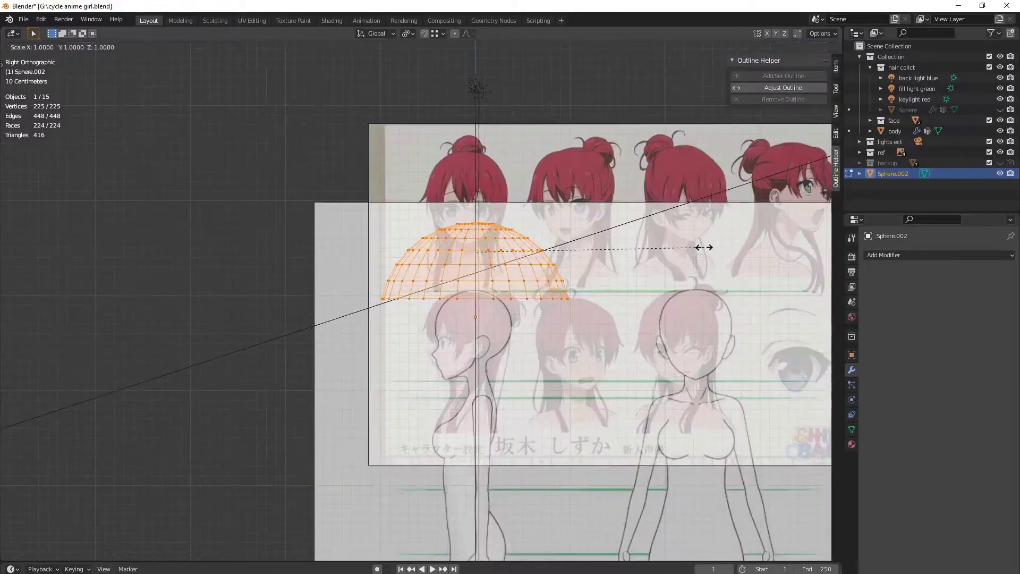
{"action": "left_click", "coordinate": [576, 228]}
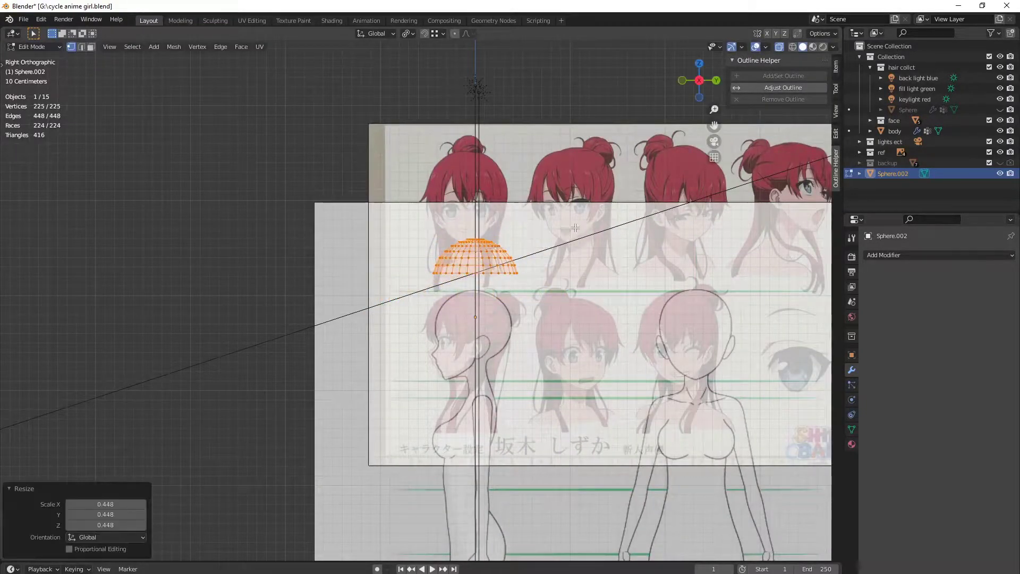
Lower the dome vertically onto the top of the head and scale it uniformly by about 1.264 to fit the reference hair
{"action": "left_click", "coordinate": [682, 80]}
{"action": "key", "text": "g"}
{"action": "key", "text": "z"}
{"action": "left_click", "coordinate": [494, 299]}
{"action": "key", "text": "s"}
{"action": "left_click", "coordinate": [519, 303]}
{"action": "middle_click_drag", "start_coordinate": [572, 340], "coordinate": [565, 273]}
{"action": "left_click", "coordinate": [697, 90]}
Hide the vertices of the dome's back half so only the front half can be edited in front view
{"action": "middle_click_drag", "start_coordinate": [309, 261], "coordinate": [427, 286]}
{"action": "left_click", "coordinate": [717, 80]}
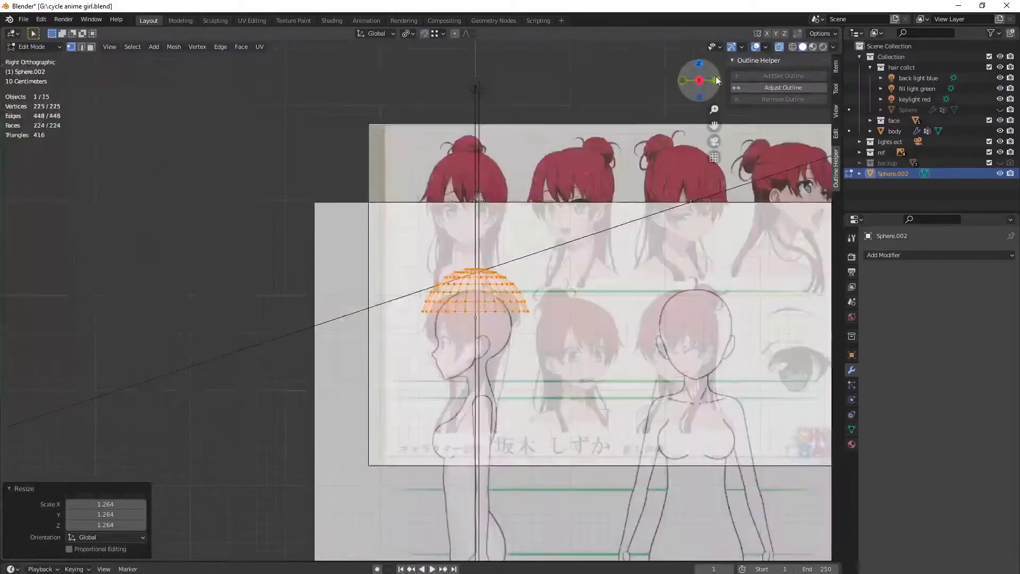
{"action": "left_click_drag", "start_coordinate": [583, 336], "coordinate": [614, 363]}
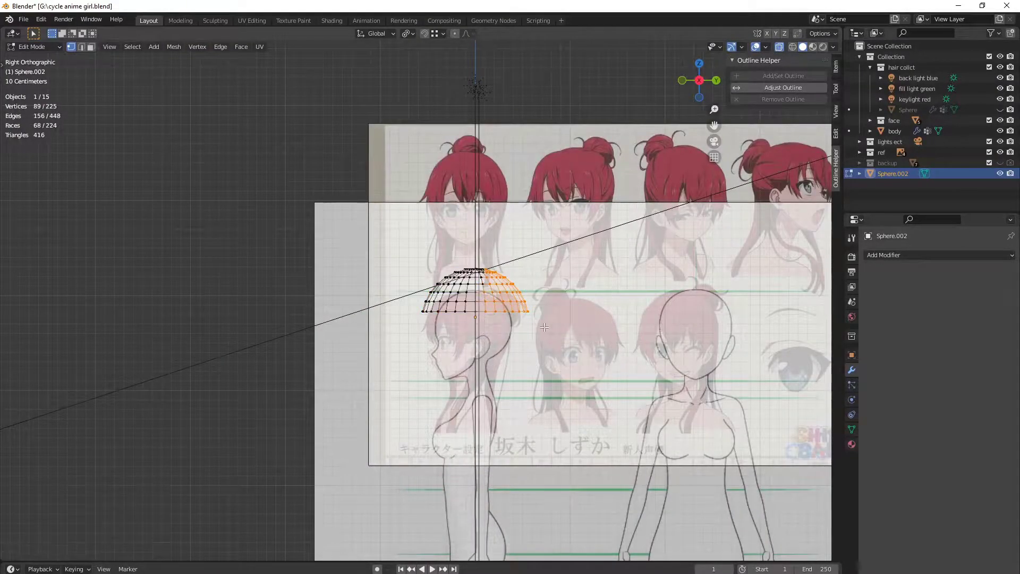
{"action": "key", "text": "h"}
{"action": "middle_click_drag", "start_coordinate": [491, 234], "coordinate": [510, 236]}
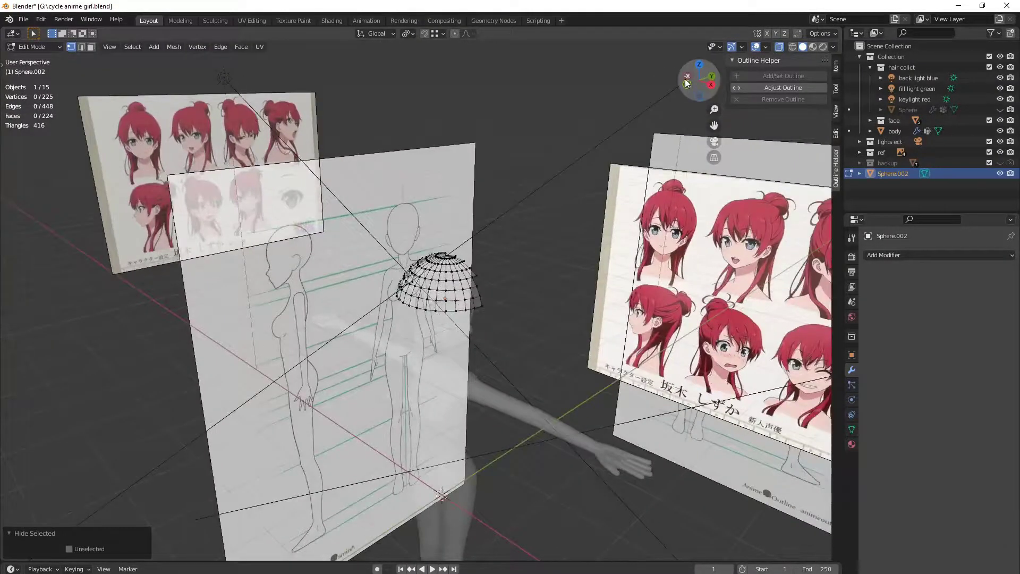
{"action": "left_click", "coordinate": [684, 79]}
{"action": "middle_click_drag", "start_coordinate": [652, 99], "coordinate": [680, 135]}
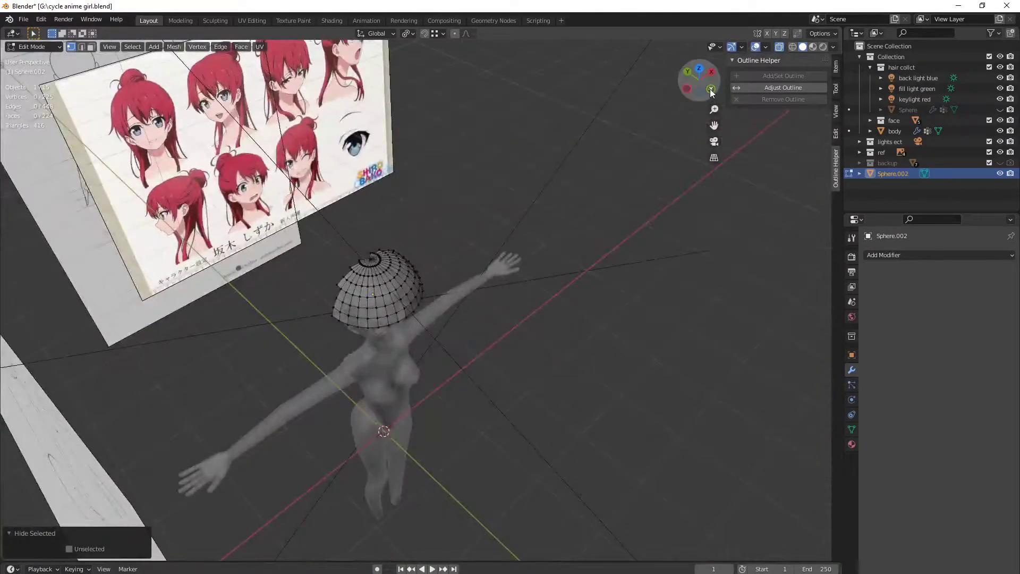
{"action": "left_click", "coordinate": [694, 80]}
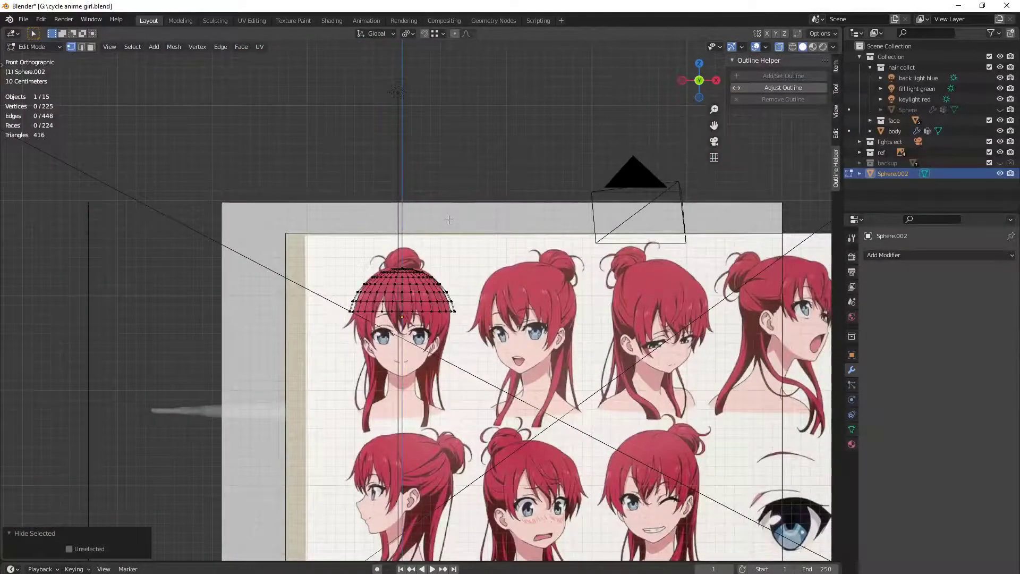
Try to extrude a front rim edge of the dome downward as a fringe strand, and undo the extrusion
{"action": "left_click_drag", "start_coordinate": [344, 249], "coordinate": [401, 435]}
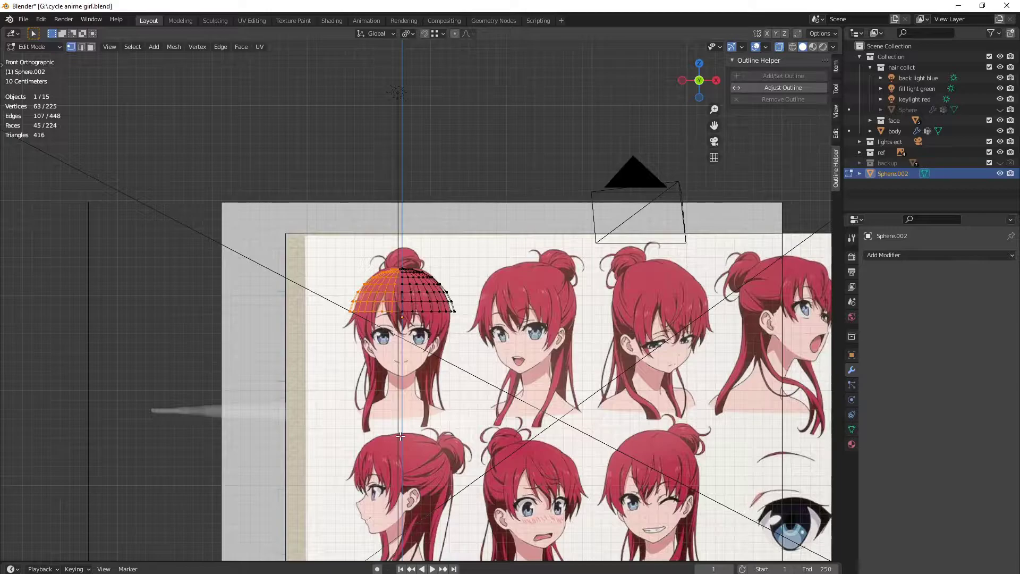
{"action": "scroll", "coordinate": [412, 403], "scroll_direction": "up", "scroll_amount": 5}
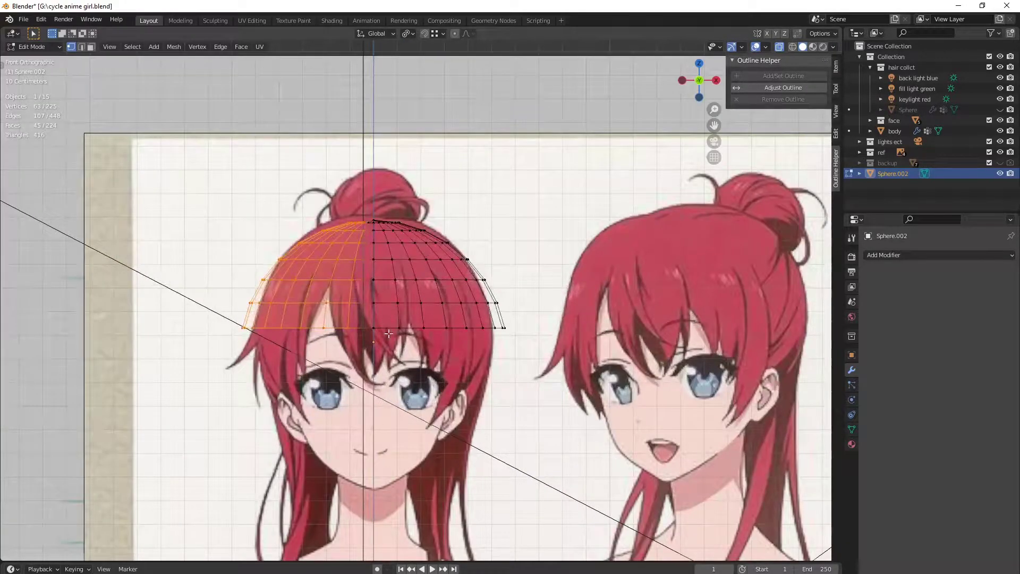
{"action": "left_click_drag", "start_coordinate": [363, 313], "coordinate": [399, 318]}
{"action": "middle_click_drag", "start_coordinate": [378, 345], "coordinate": [350, 371]}
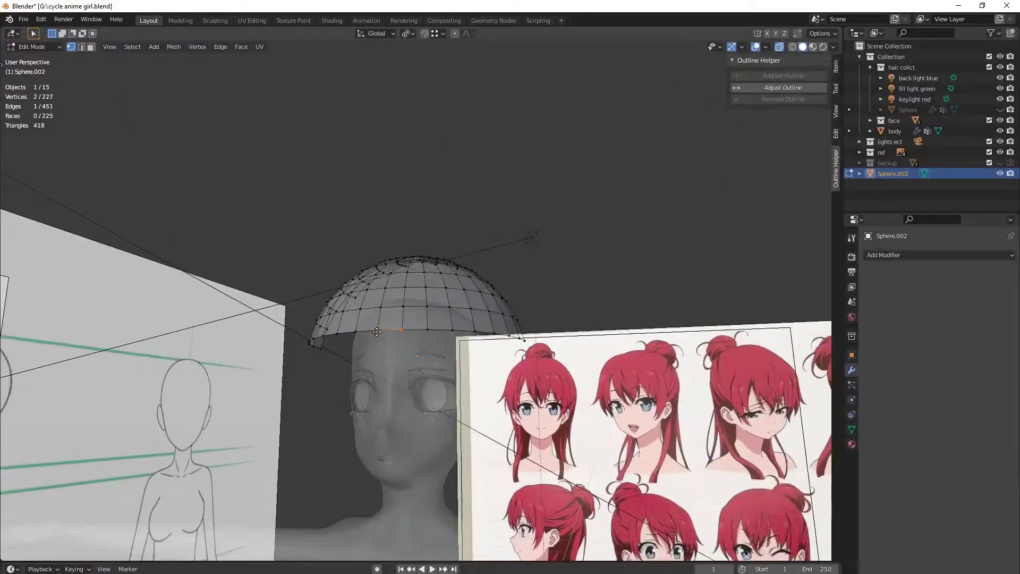
{"action": "left_click", "coordinate": [371, 374]}
{"action": "left_click", "coordinate": [695, 82]}
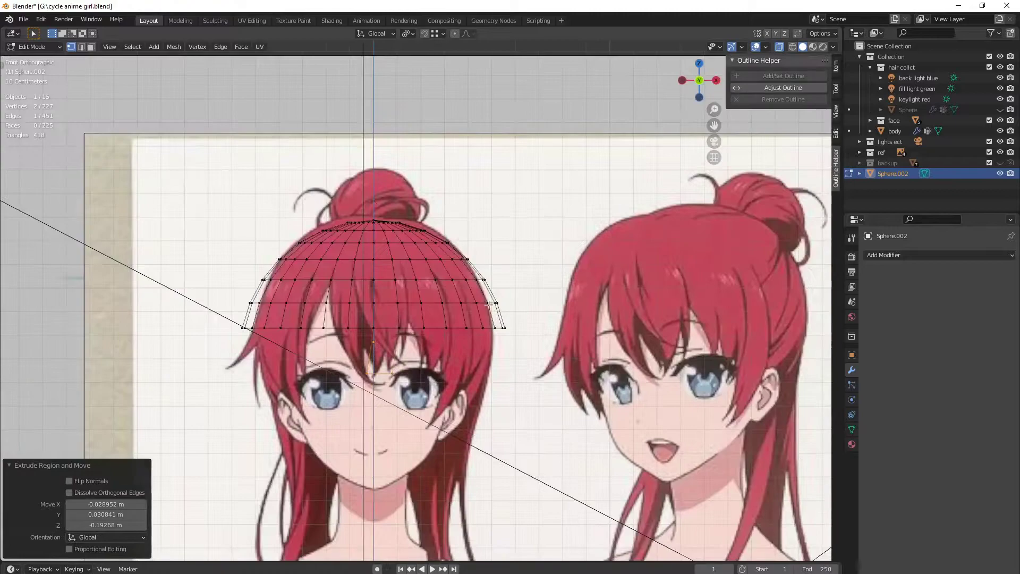
{"action": "scroll", "coordinate": [417, 314], "scroll_direction": "up", "scroll_amount": 3}
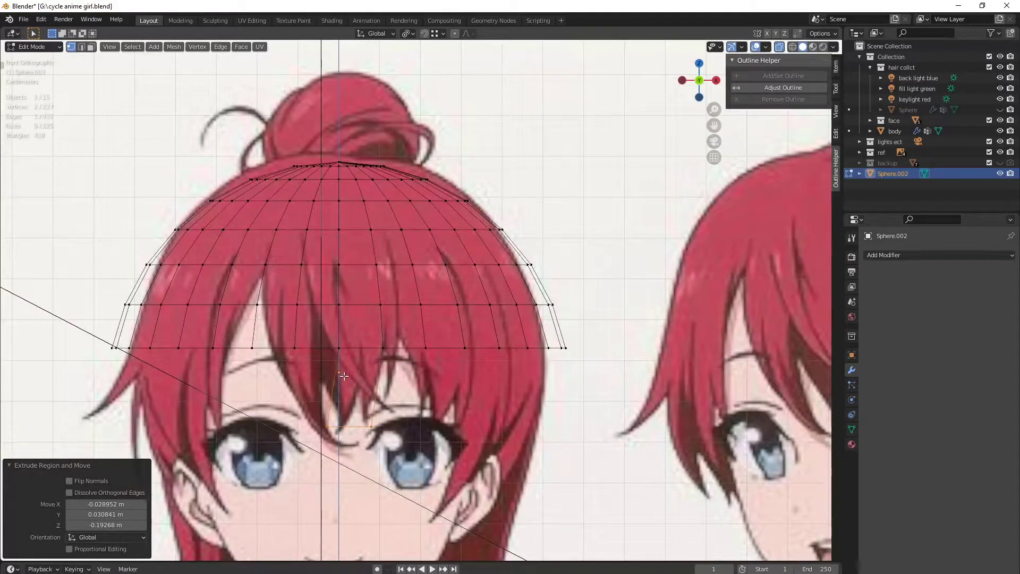
{"action": "key", "text": "ctrl+z"}
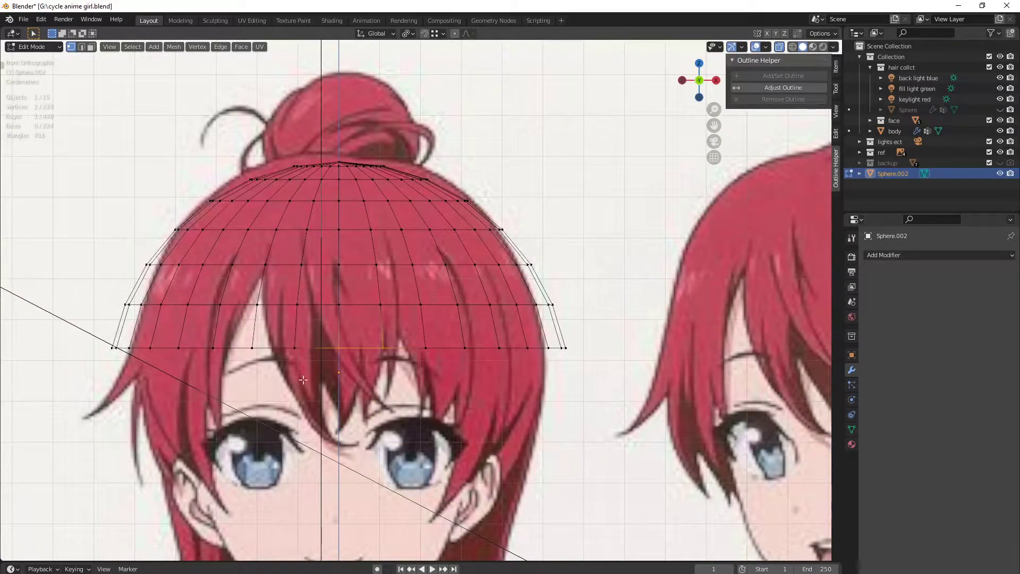
Slide two neighbouring front rim vertices of the dome to match the root of the central fringe lock
{"action": "left_click", "coordinate": [254, 347]}
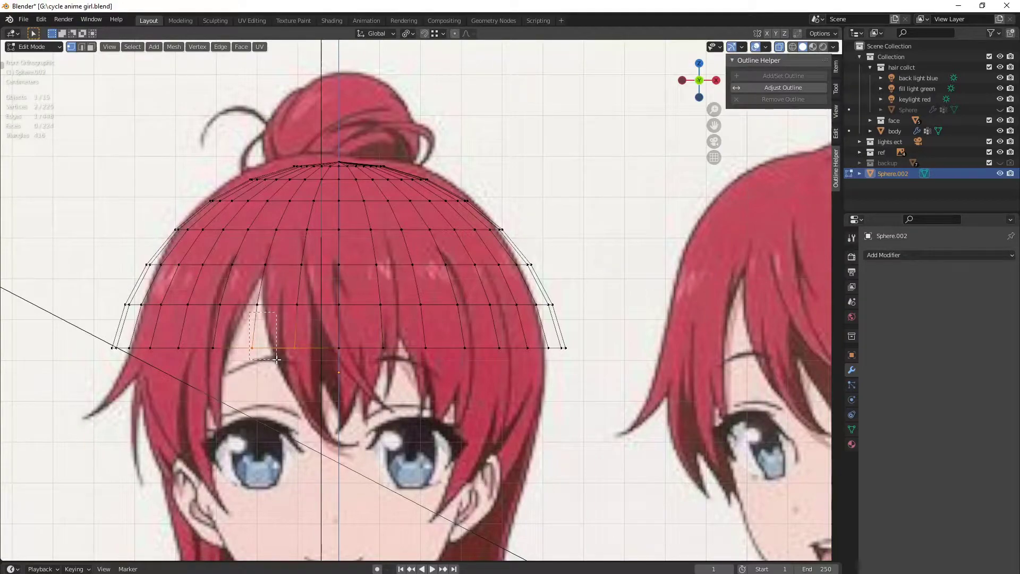
{"action": "key", "text": "shift+v"}
{"action": "left_click", "coordinate": [292, 348]}
{"action": "key", "text": "shift+v"}
{"action": "left_click", "coordinate": [317, 346]}
Extrude the adjusted rim edge down about 0.13 m along the reference fringe lock and scale the new edge narrower
{"action": "left_click_drag", "start_coordinate": [258, 333], "coordinate": [323, 375]}
{"action": "key", "text": "e"}
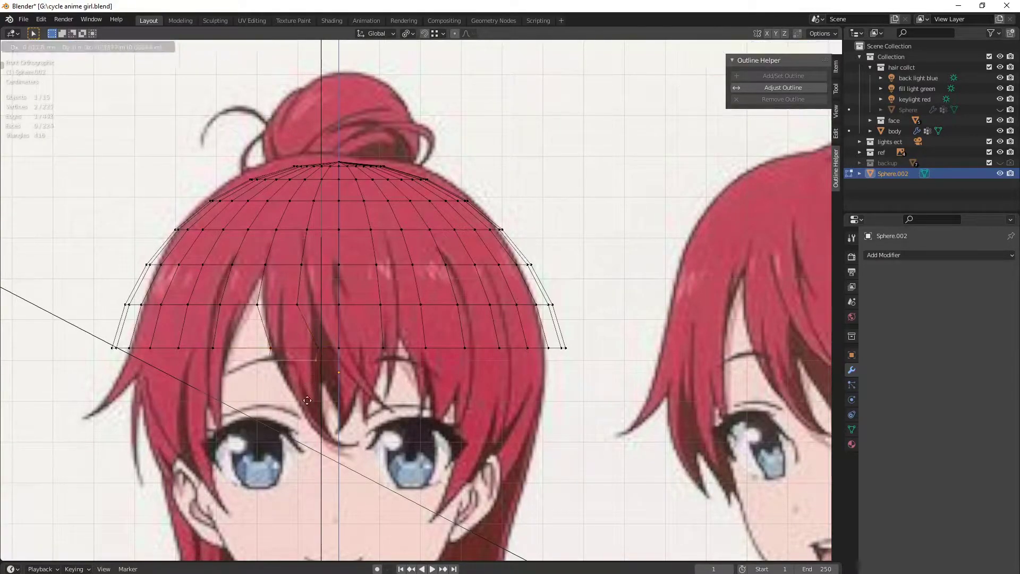
{"action": "left_click", "coordinate": [327, 435]}
{"action": "key", "text": "s"}
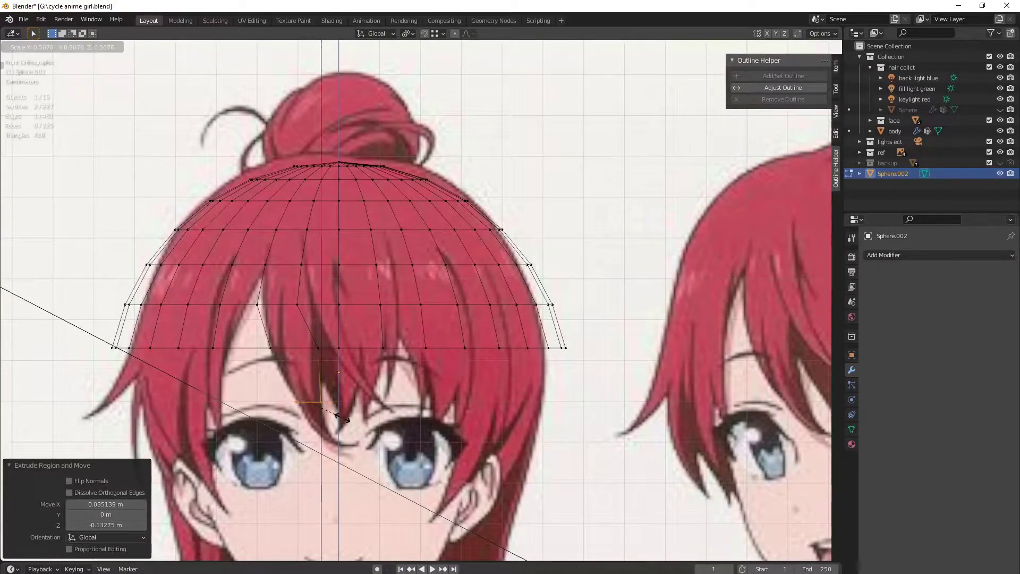
{"action": "left_click", "coordinate": [343, 418]}
Extrude the central fringe lock's end edge further down along the reference, then move and rotate the new edge to follow the lock's curve
{"action": "key", "text": "e"}
{"action": "left_click", "coordinate": [377, 461]}
{"action": "key", "text": "s"}
{"action": "right_click", "coordinate": [382, 439]}
{"action": "key", "text": "g"}
{"action": "left_click", "coordinate": [372, 441]}
{"action": "key", "text": "r"}
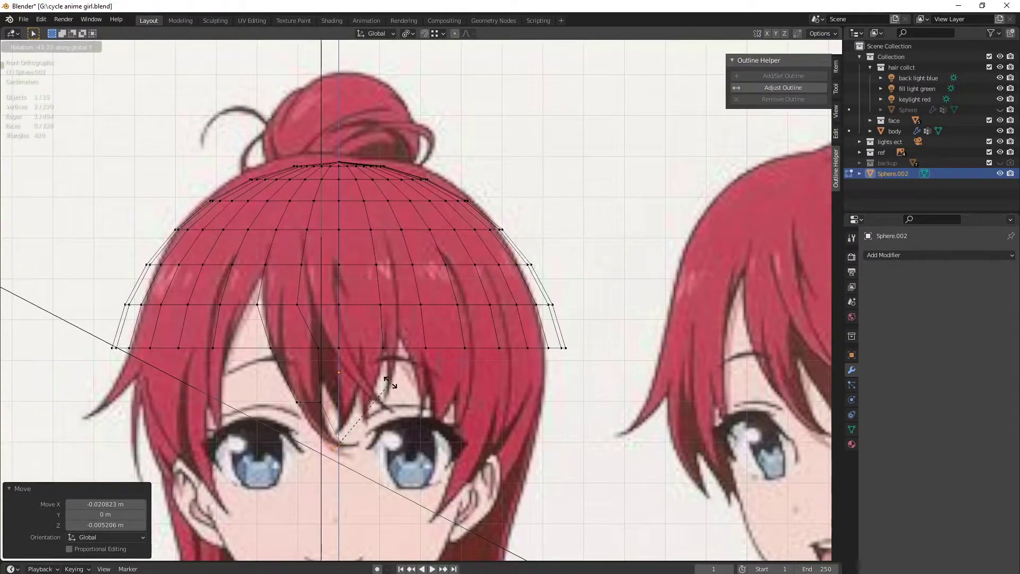
{"action": "left_click", "coordinate": [382, 378]}
{"action": "key", "text": "g"}
{"action": "left_click", "coordinate": [375, 372]}
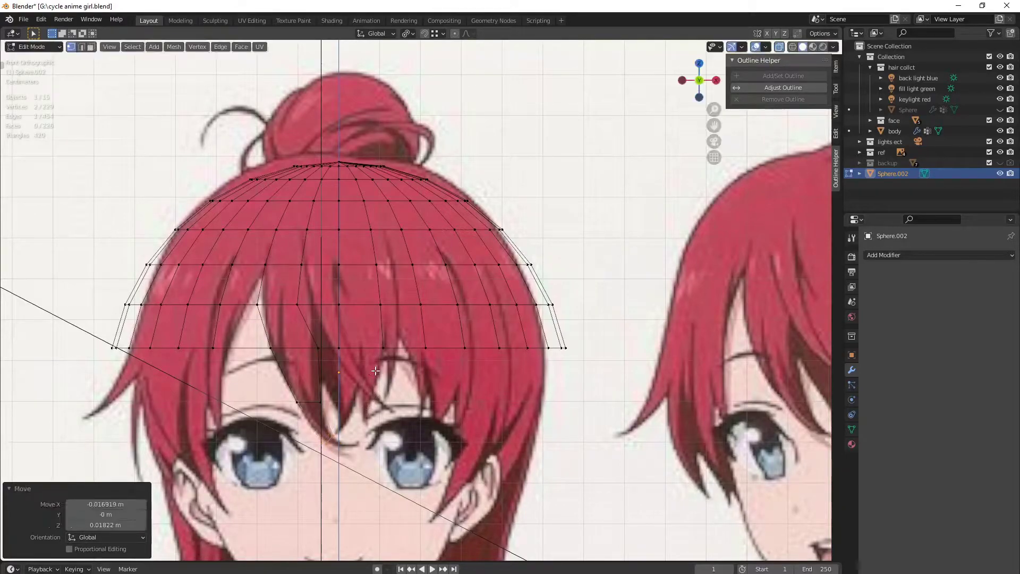
Extrude the central fringe lock's end edge once more and scale the new edge to form the tip
{"action": "key", "text": "e"}
{"action": "left_click", "coordinate": [405, 451]}
{"action": "key", "text": "s"}
{"action": "left_click", "coordinate": [449, 423]}
Extrude three neighbouring rim edges at the dome's side down to eye level in front view as the start of a side lock
{"action": "middle_click_drag", "start_coordinate": [449, 423], "coordinate": [429, 420]}
{"action": "scroll", "coordinate": [165, 407], "scroll_direction": "down", "scroll_amount": 5}
{"action": "scroll", "coordinate": [483, 385], "scroll_direction": "up", "scroll_amount": 4}
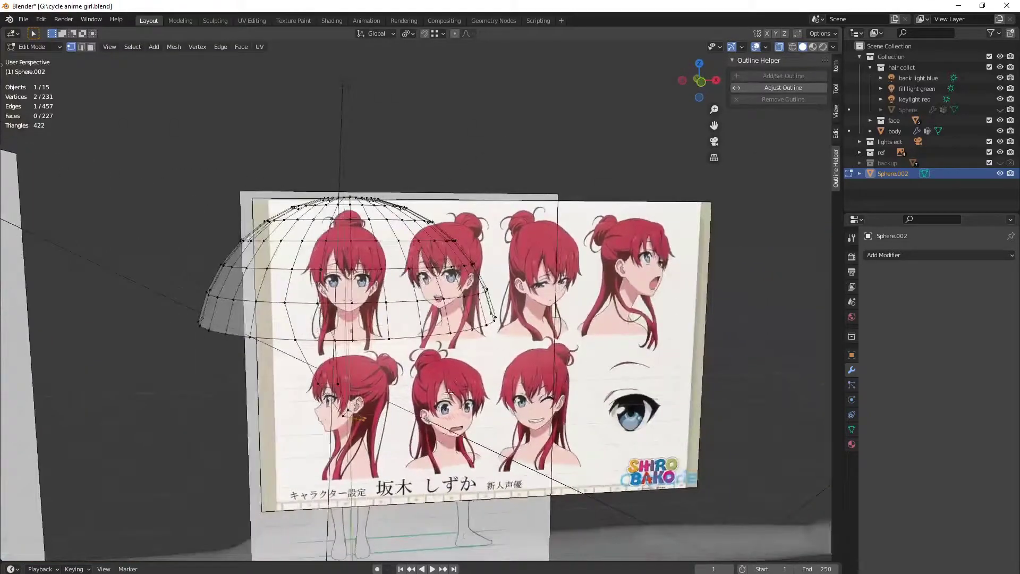
{"action": "left_click_drag", "start_coordinate": [505, 367], "coordinate": [503, 365]}
{"action": "middle_click_drag", "start_coordinate": [480, 346], "coordinate": [511, 294]}
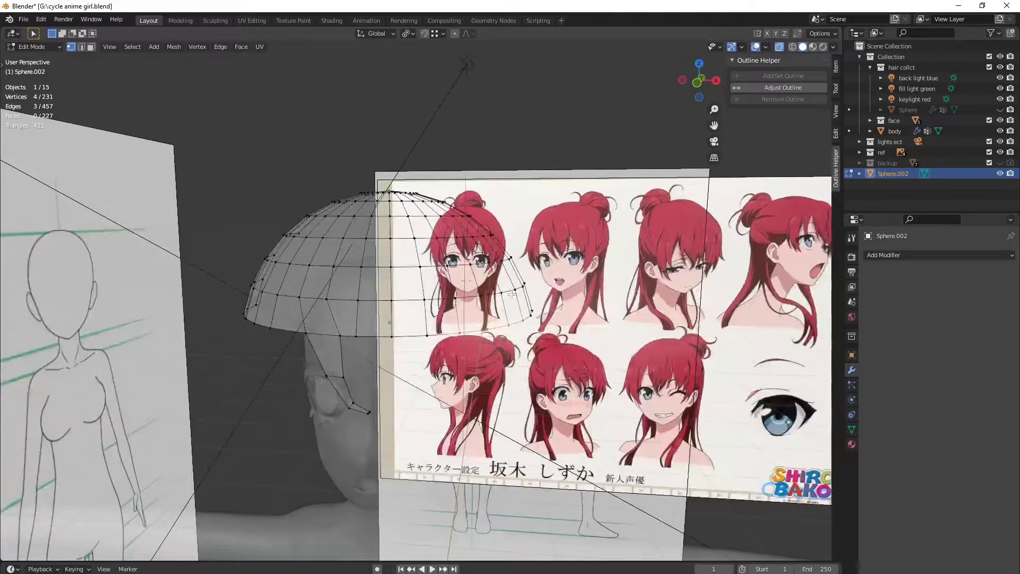
{"action": "left_click", "coordinate": [699, 92]}
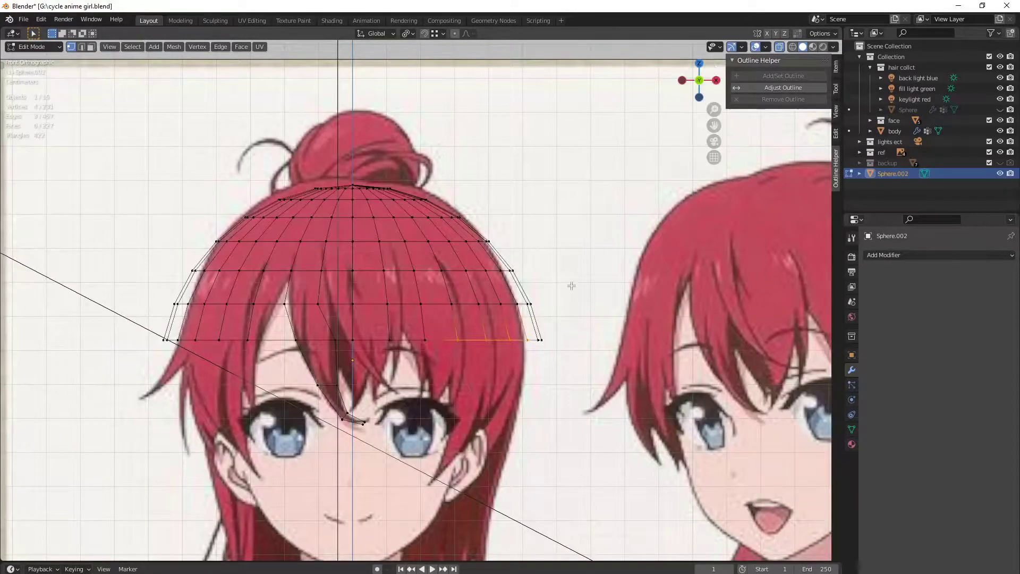
{"action": "key", "text": "e"}
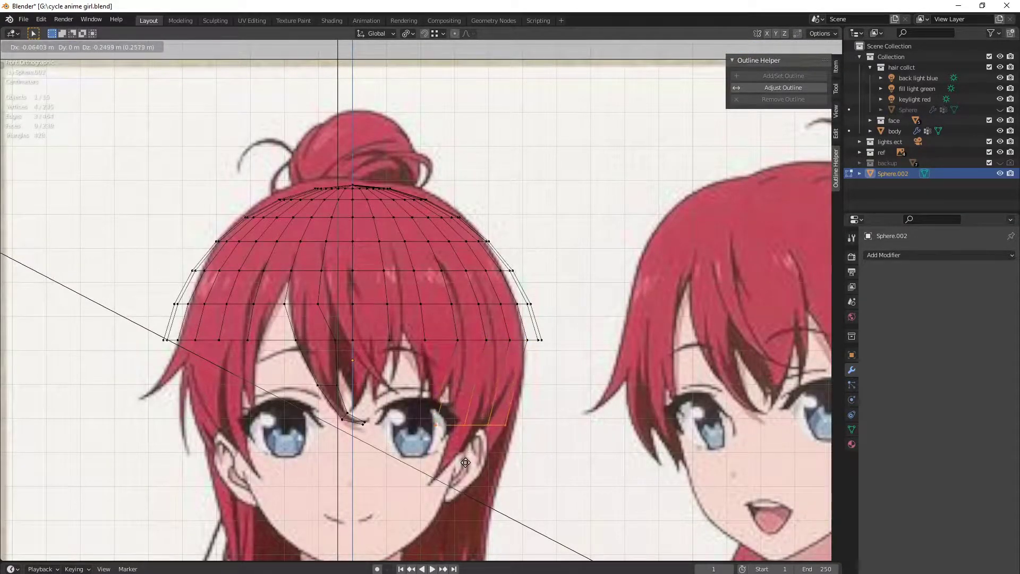
{"action": "left_click", "coordinate": [467, 430]}
Extrude two of the side lock's lower edges further down to jaw level and select the new bottom vertices
{"action": "left_click_drag", "start_coordinate": [467, 407], "coordinate": [552, 450]}
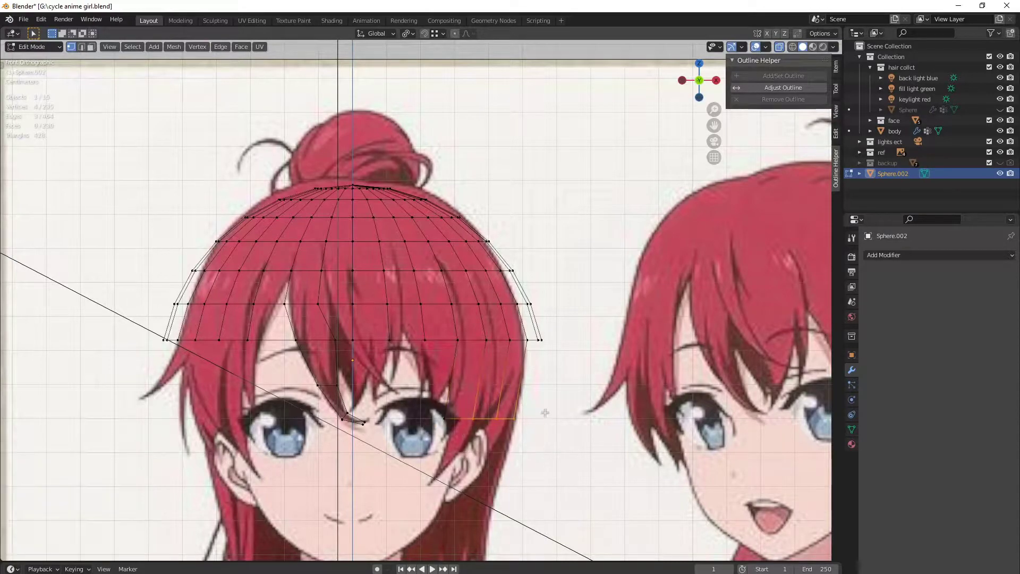
{"action": "key", "text": "e"}
{"action": "left_click", "coordinate": [511, 488]}
{"action": "left_click_drag", "start_coordinate": [419, 482], "coordinate": [555, 523]}
In right view, slide the side lock's two front corner vertices up along their edges so the front outline slants
{"action": "middle_click_drag", "start_coordinate": [500, 379], "coordinate": [436, 359]}
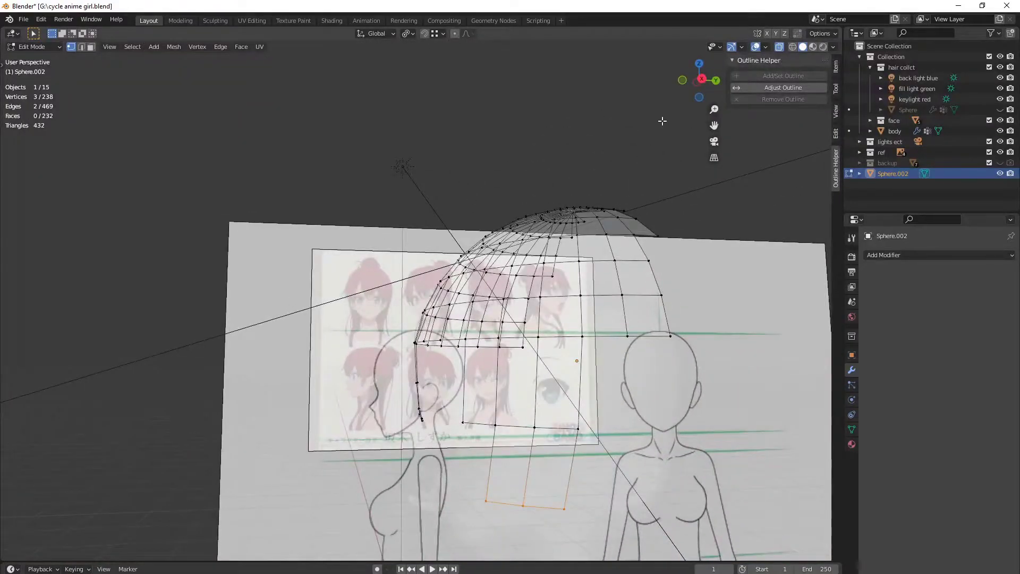
{"action": "left_click", "coordinate": [701, 79]}
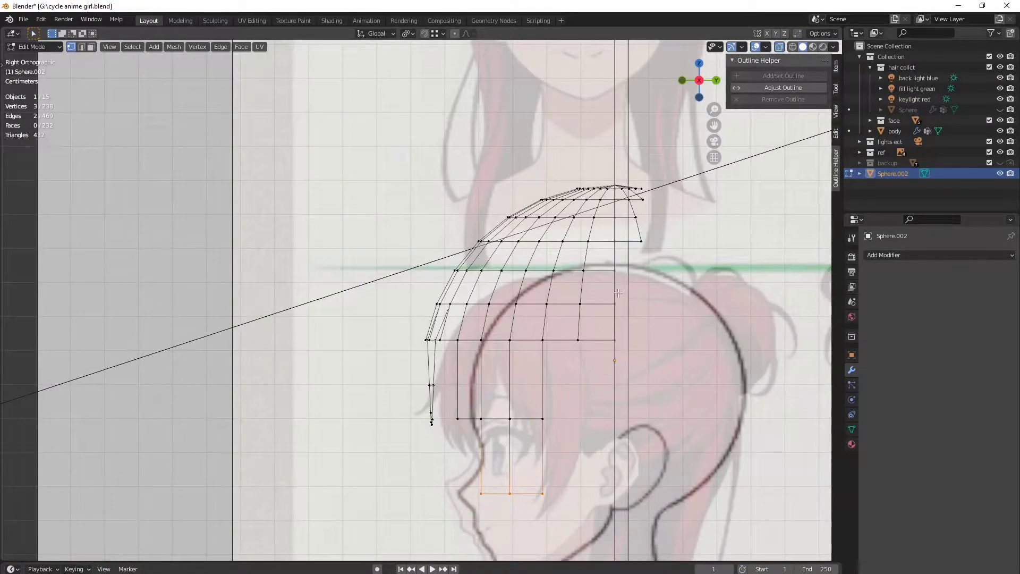
{"action": "left_click", "coordinate": [495, 497]}
{"action": "key", "text": "g"}
{"action": "key", "text": "g"}
{"action": "left_click", "coordinate": [504, 432]}
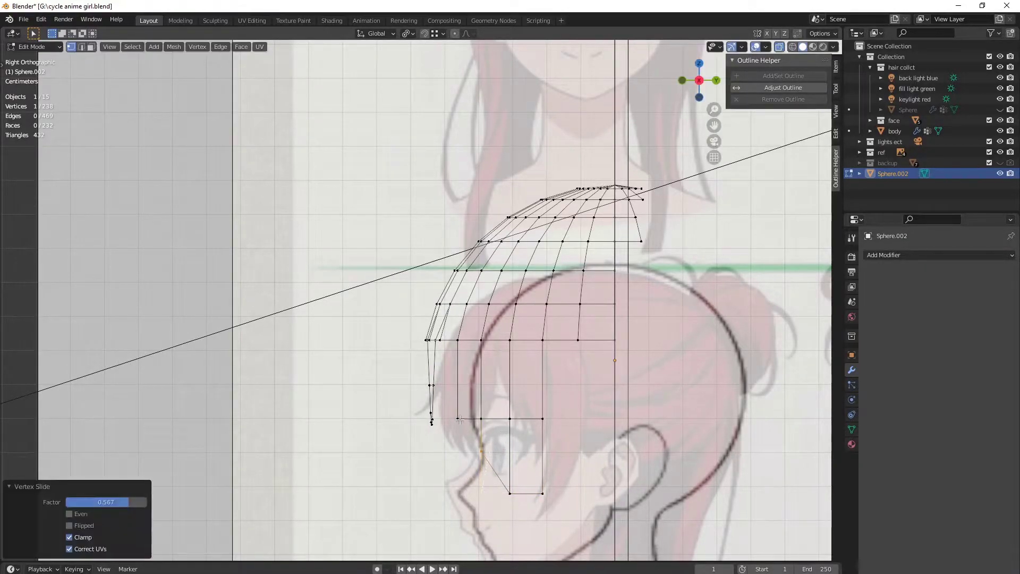
{"action": "left_click_drag", "start_coordinate": [479, 435], "coordinate": [480, 435]}
{"action": "key", "text": "g"}
{"action": "key", "text": "g"}
{"action": "left_click", "coordinate": [464, 389]}
Extrude the side lock's bottom edge down about 0.12 m and scale the new edge narrower as the tip
{"action": "middle_click_drag", "start_coordinate": [481, 406], "coordinate": [529, 423]}
{"action": "left_click_drag", "start_coordinate": [507, 478], "coordinate": [568, 513]}
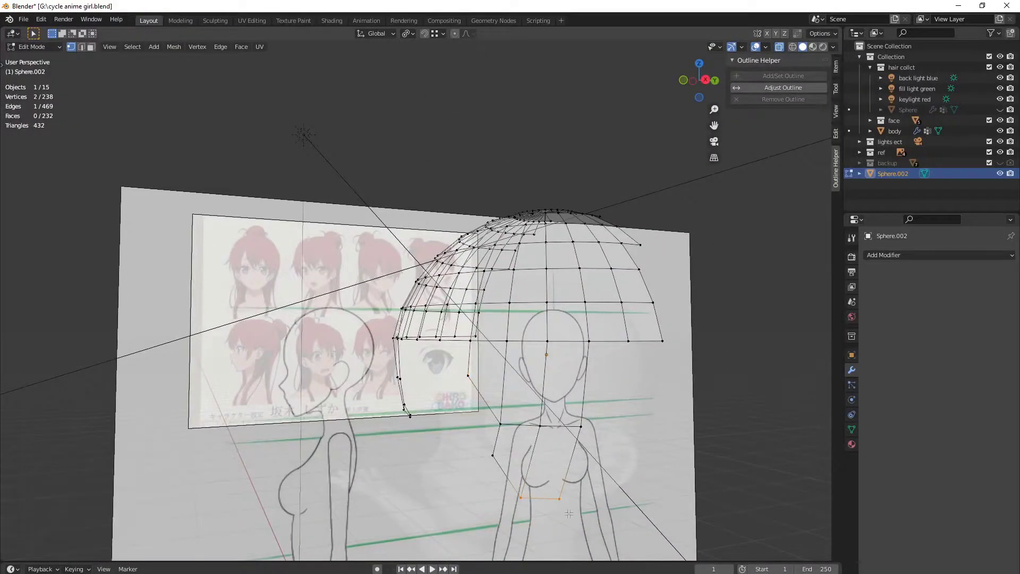
{"action": "key", "text": "e"}
{"action": "key", "text": "s"}
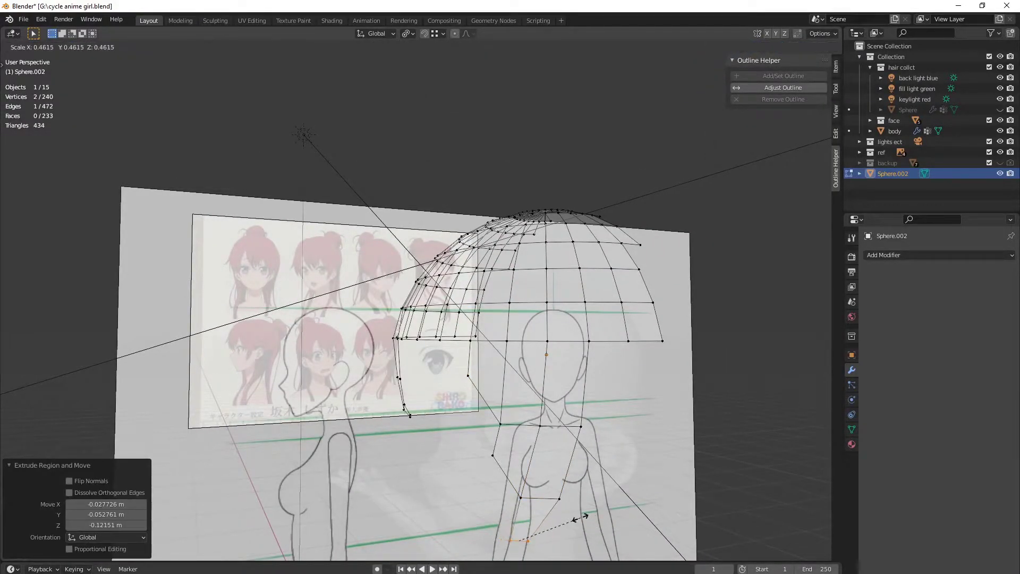
{"action": "left_click", "coordinate": [585, 528]}
Inspect the hair mesh over the body in wireframe display with X-ray turned off
{"action": "middle_click_drag", "start_coordinate": [594, 499], "coordinate": [625, 155]}
{"action": "key", "text": "Tab"}
{"action": "left_click", "coordinate": [691, 79]}
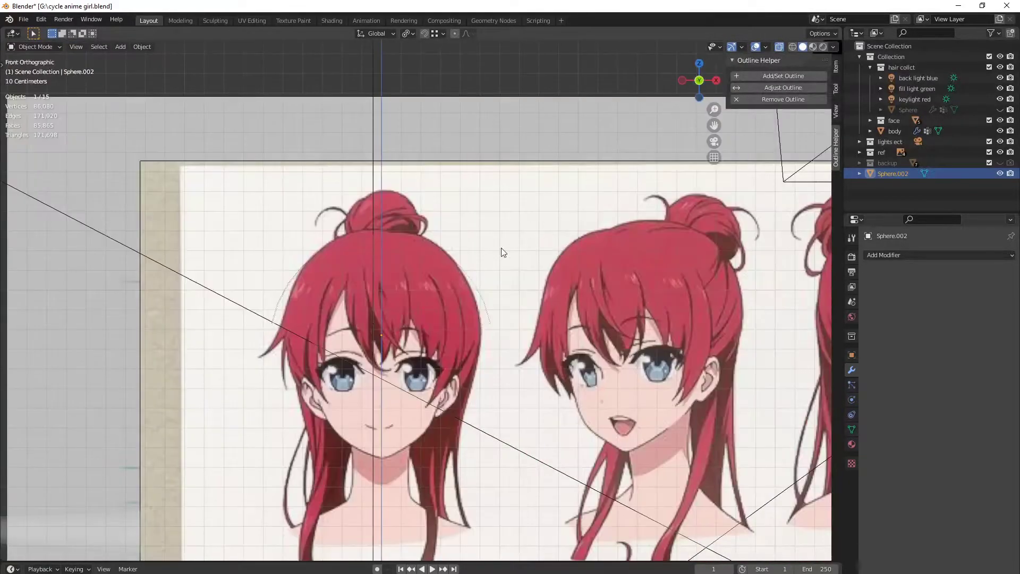
{"action": "left_click", "coordinate": [792, 47]}
{"action": "mouse_move", "coordinate": [531, 212]}
{"action": "middle_mouse_down"}
{"action": "mouse_move", "coordinate": [474, 285]}
{"action": "mouse_move", "coordinate": [569, 241]}
{"action": "mouse_move", "coordinate": [587, 287]}
{"action": "mouse_move", "coordinate": [457, 289]}
{"action": "mouse_move", "coordinate": [758, 118]}
{"action": "middle_mouse_up"}
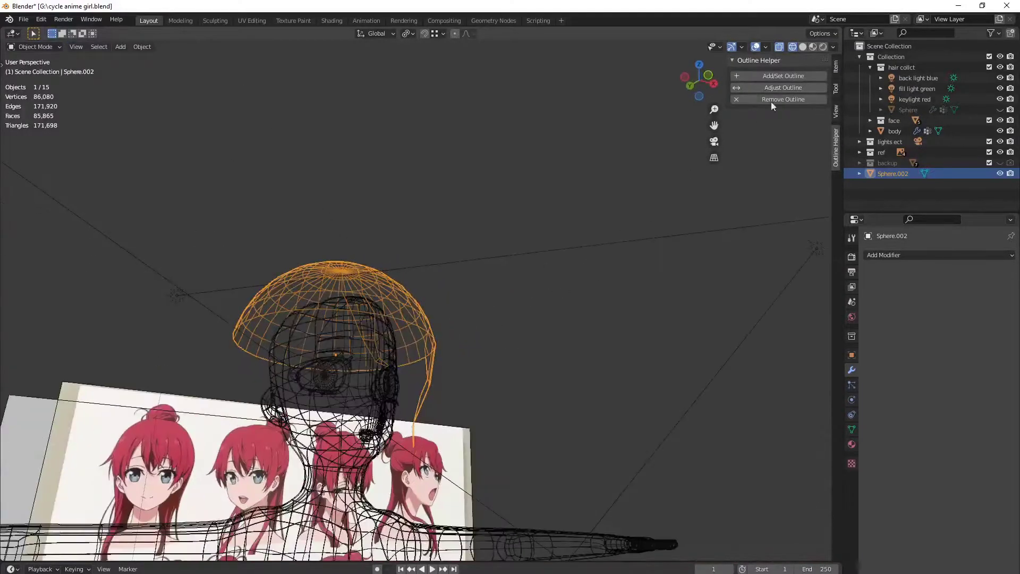
{"action": "left_click", "coordinate": [780, 47]}
{"action": "middle_click_drag", "start_coordinate": [478, 266], "coordinate": [394, 367]}
{"action": "right_click", "coordinate": [406, 310]}
{"action": "middle_click_drag", "start_coordinate": [383, 312], "coordinate": [473, 255]}
{"action": "key", "text": "Tab"}
Add a Subdivision Surface modifier and a Solidify modifier to the hair mesh and check the result in Object Mode
{"action": "left_click", "coordinate": [896, 255]}
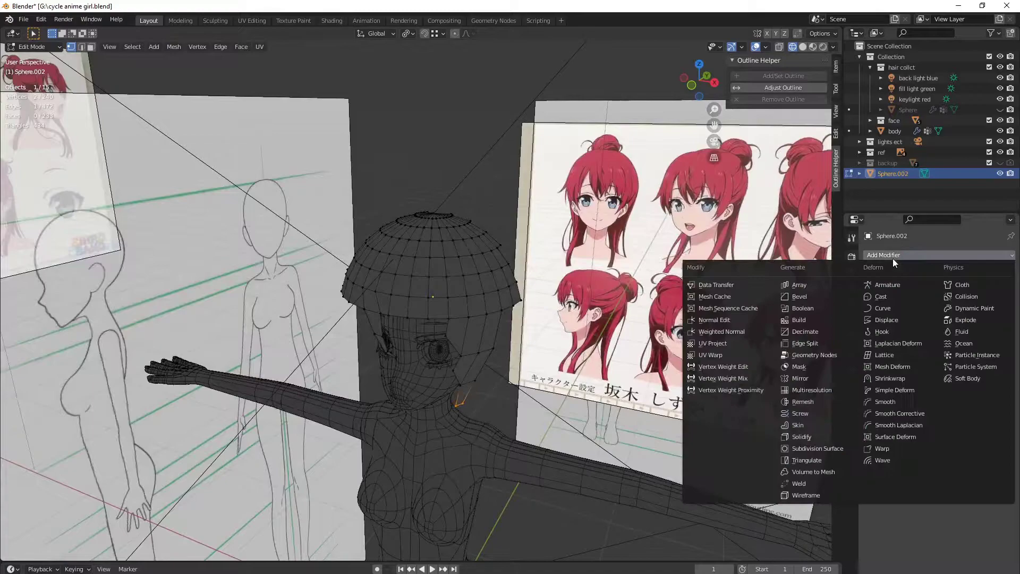
{"action": "left_click", "coordinate": [802, 448]}
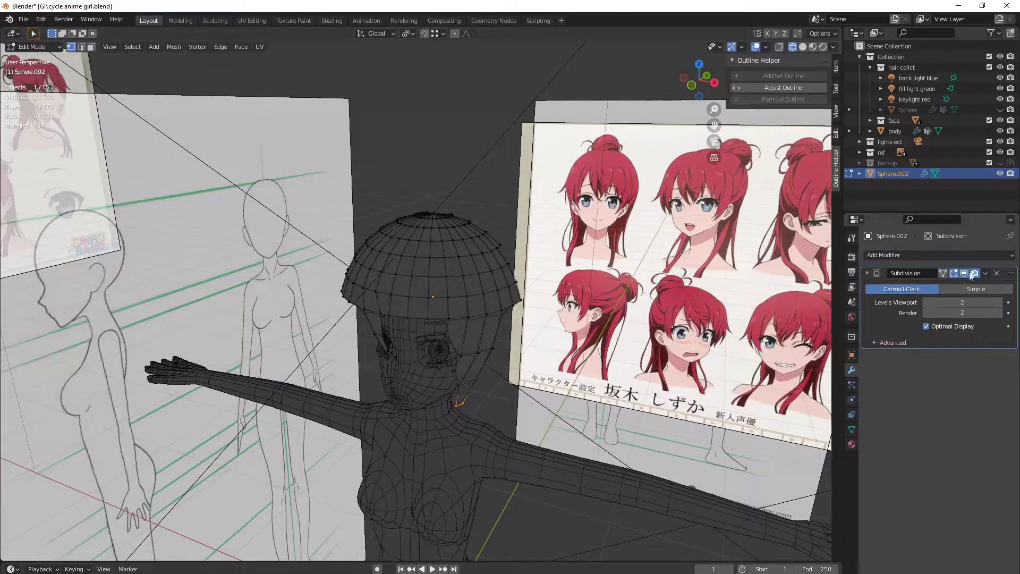
{"action": "left_click", "coordinate": [930, 255]}
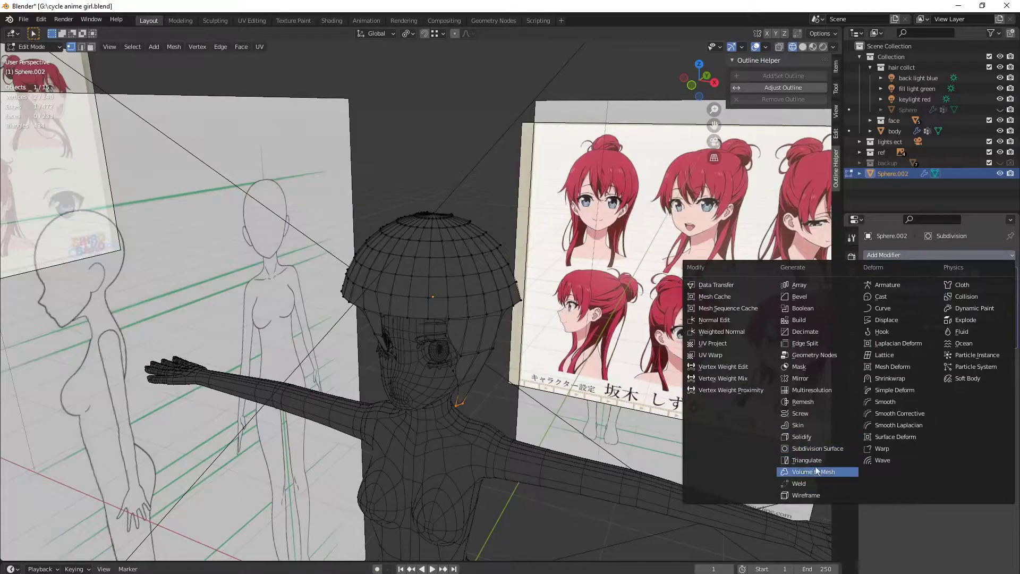
{"action": "left_click", "coordinate": [802, 436]}
{"action": "middle_click_drag", "start_coordinate": [585, 330], "coordinate": [661, 217]}
{"action": "scroll", "coordinate": [554, 340], "scroll_direction": "up", "scroll_amount": 3}
{"action": "key", "text": "Tab"}
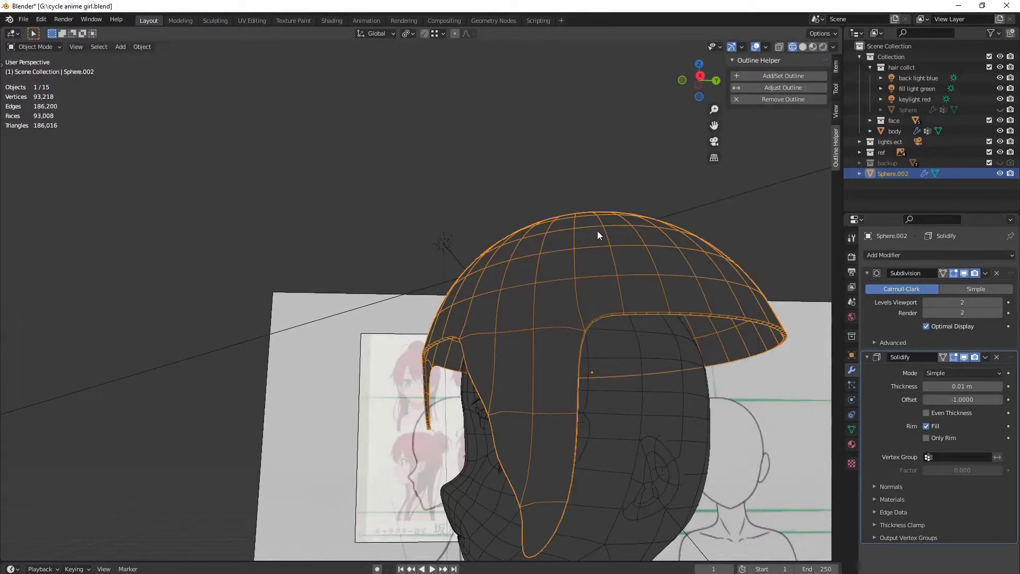
{"action": "key", "text": "Tab"}
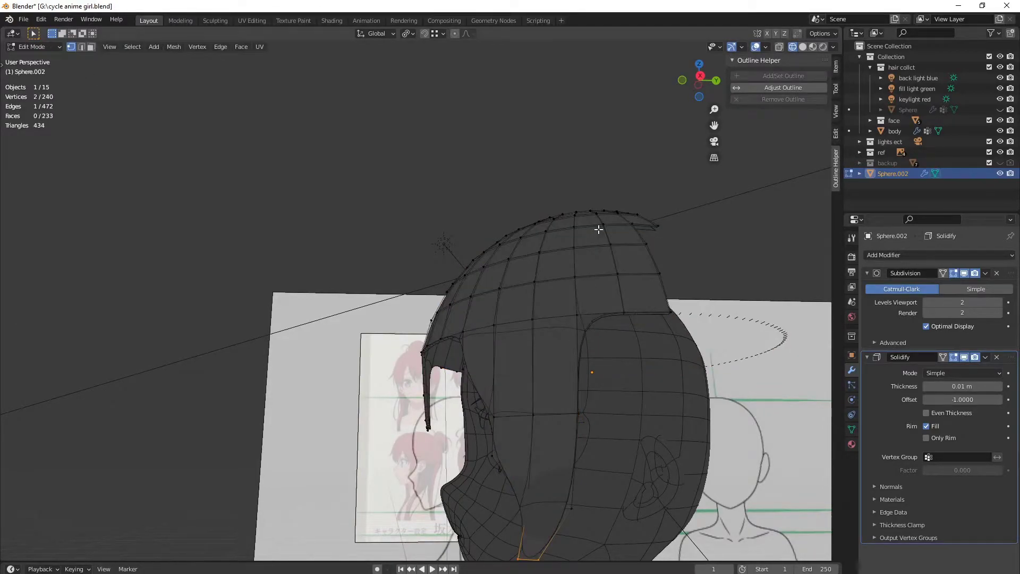
Reveal the hidden back half of the dome and display the scene in solid shading without X-ray
{"action": "key", "text": "alt+h"}
{"action": "middle_click_drag", "start_coordinate": [591, 257], "coordinate": [532, 249]}
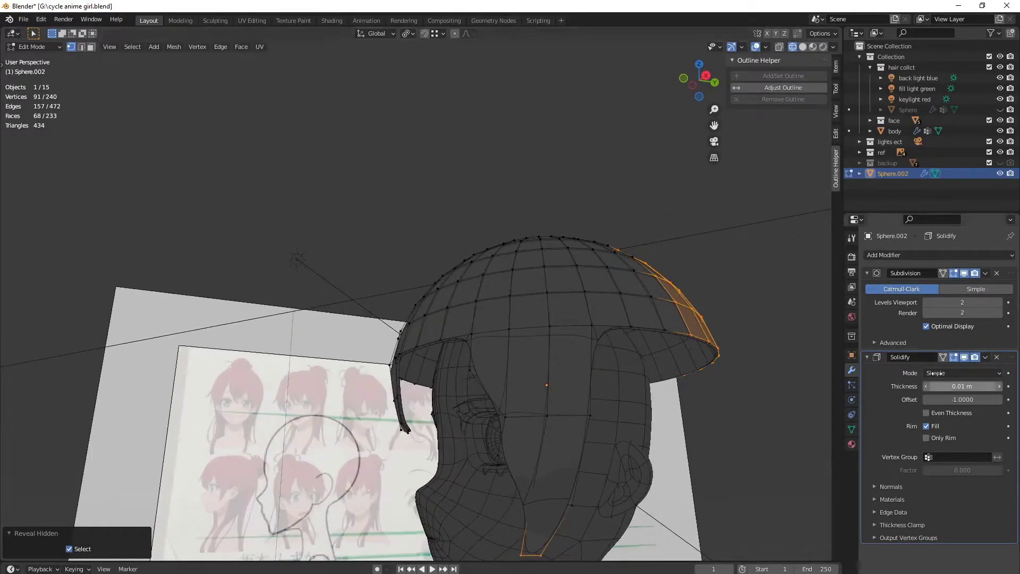
{"action": "left_click", "coordinate": [802, 47]}
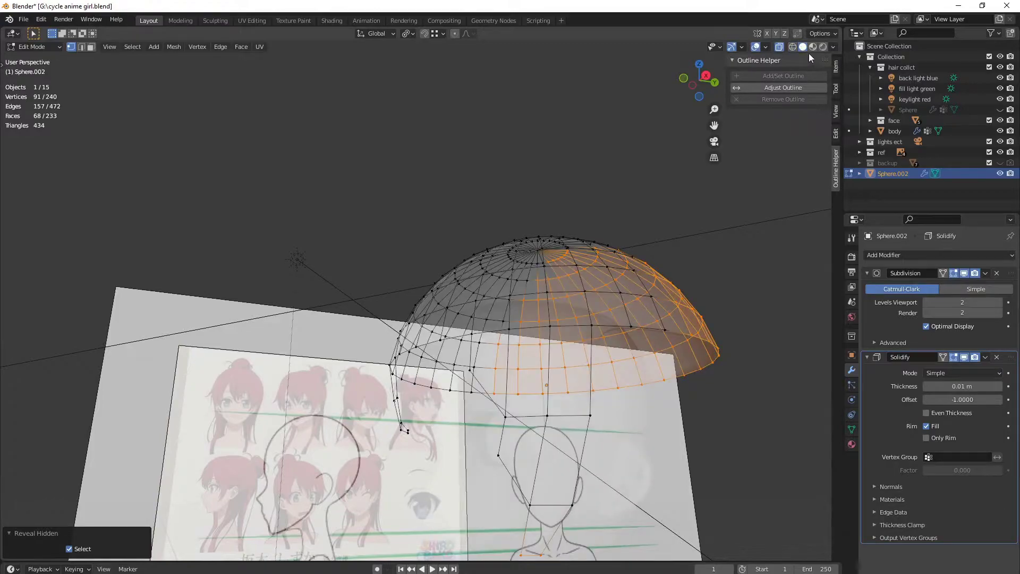
{"action": "left_click", "coordinate": [780, 46]}
Set the Solidify modifier's thickness to 0.02 m
{"action": "middle_click_drag", "start_coordinate": [560, 305], "coordinate": [1016, 465]}
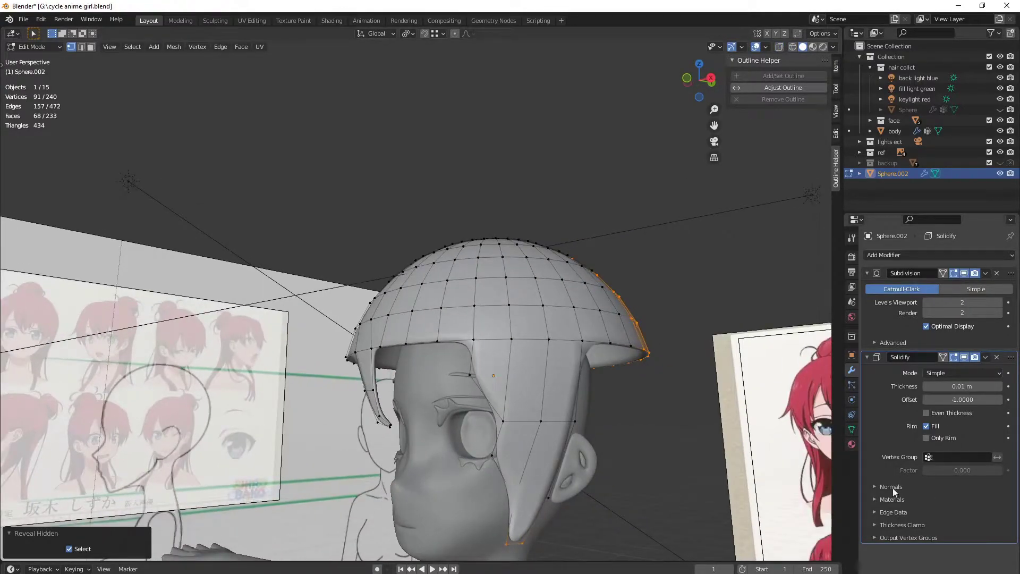
{"action": "middle_click_drag", "start_coordinate": [553, 360], "coordinate": [581, 360]}
{"action": "left_click_drag", "start_coordinate": [995, 386], "coordinate": [1012, 386]}
{"action": "left_click", "coordinate": [925, 386]}
{"action": "left_click", "coordinate": [926, 387]}
{"action": "middle_click_drag", "start_coordinate": [553, 398], "coordinate": [526, 382]}
{"action": "middle_click_drag", "start_coordinate": [535, 218], "coordinate": [604, 247]}
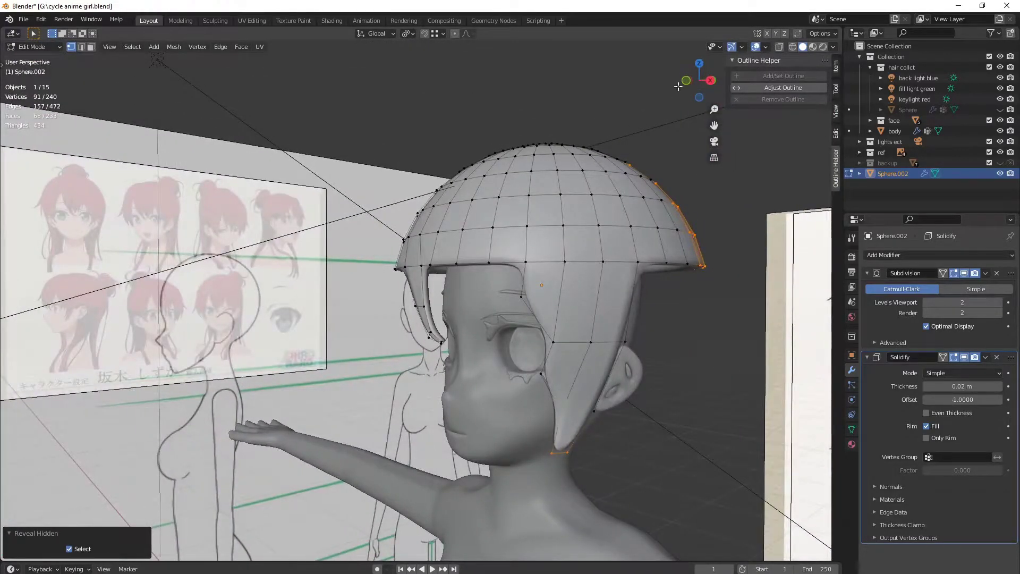
{"action": "left_click", "coordinate": [686, 80]}
{"action": "scroll", "coordinate": [508, 247], "scroll_direction": "down", "scroll_amount": 5}
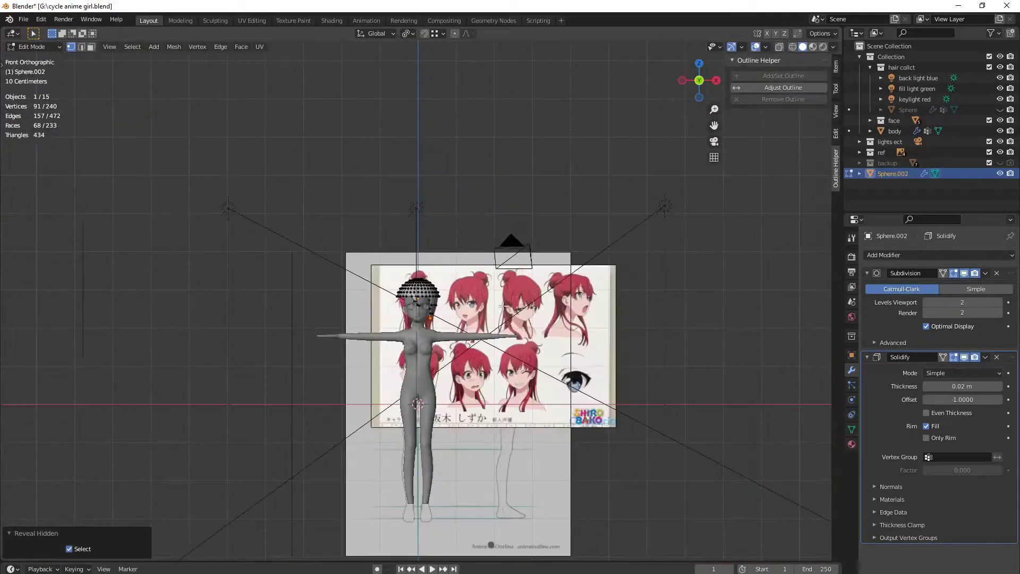
{"action": "middle_click_drag", "start_coordinate": [518, 331], "coordinate": [514, 407]}
{"action": "scroll", "coordinate": [514, 409], "scroll_direction": "up", "scroll_amount": 4}
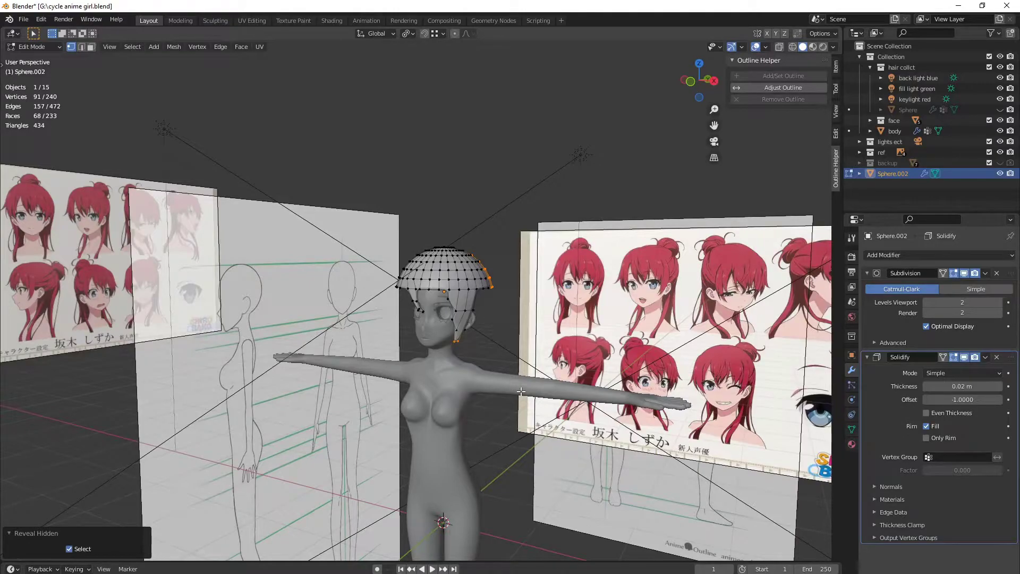
{"action": "left_click", "coordinate": [698, 82]}
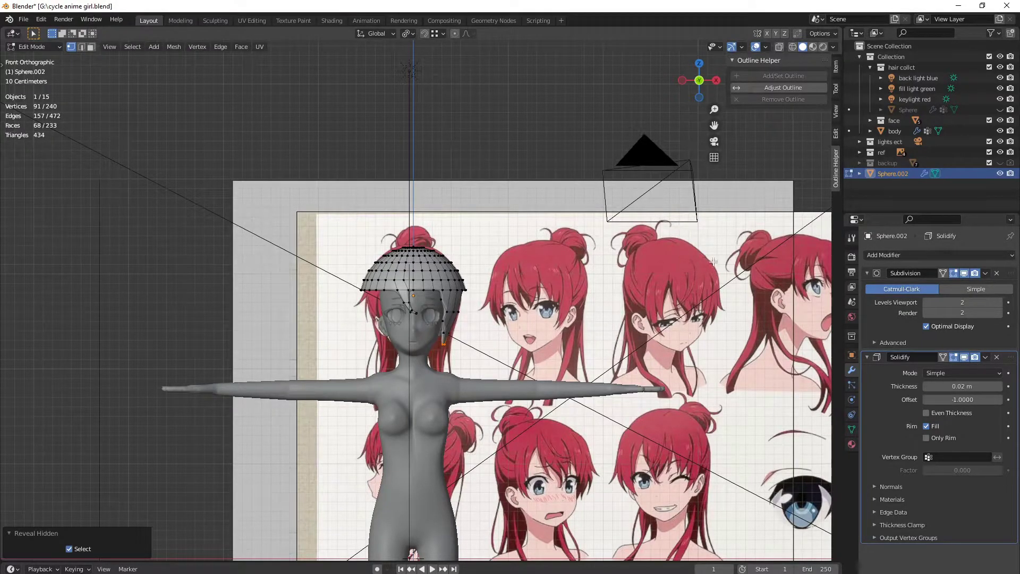
{"action": "scroll", "coordinate": [562, 335], "scroll_direction": "up", "scroll_amount": 2}
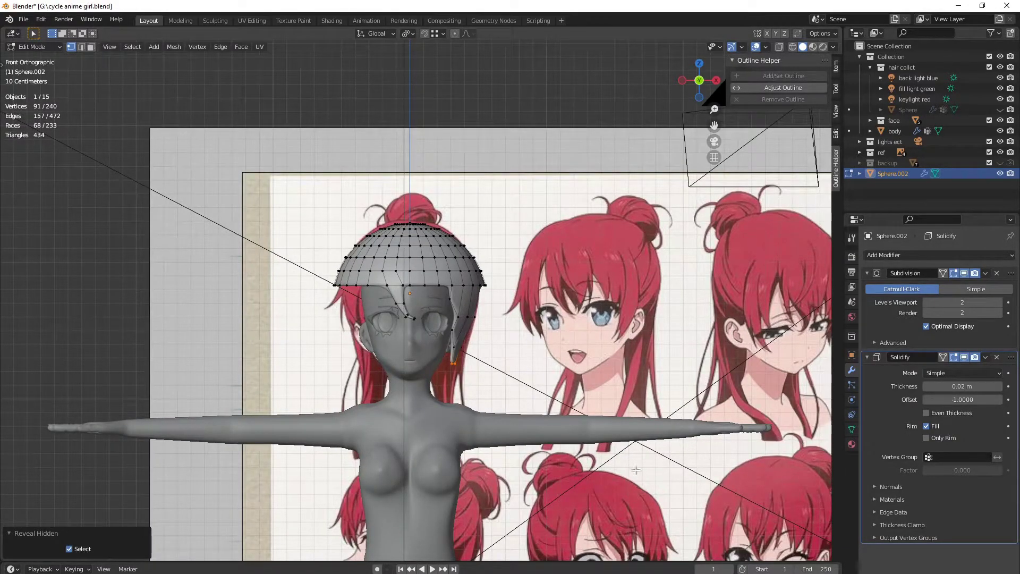
Select one face on the front side of the dome and extrude it about 0.4 m outward along its normal
{"action": "middle_click_drag", "start_coordinate": [426, 461], "coordinate": [436, 255]}
{"action": "left_click_drag", "start_coordinate": [436, 232], "coordinate": [457, 258]}
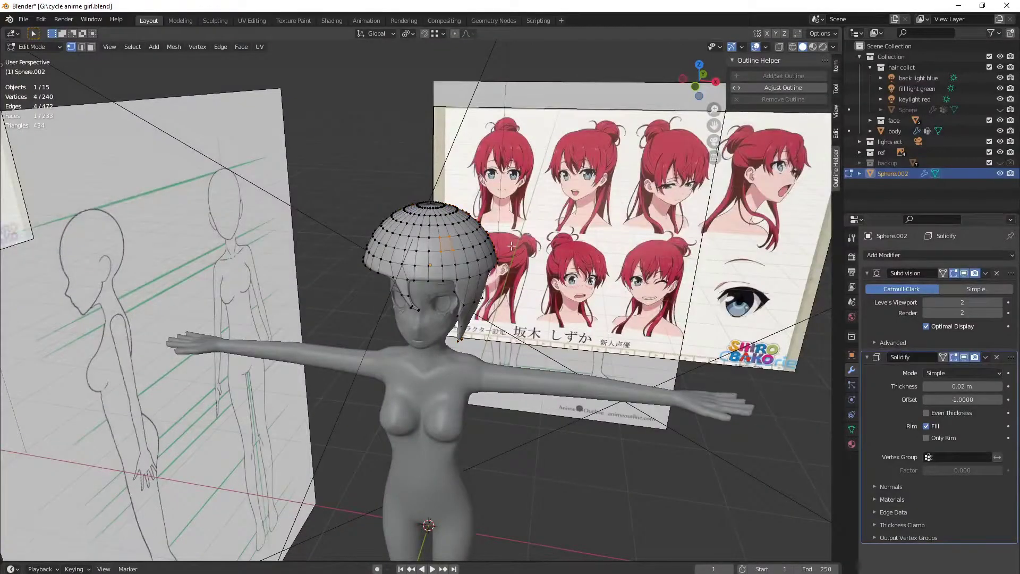
{"action": "middle_click_drag", "start_coordinate": [456, 258], "coordinate": [355, 255]}
{"action": "scroll", "coordinate": [511, 298], "scroll_direction": "up", "scroll_amount": 4}
{"action": "middle_click_drag", "start_coordinate": [563, 315], "coordinate": [591, 313]}
{"action": "key", "text": "e"}
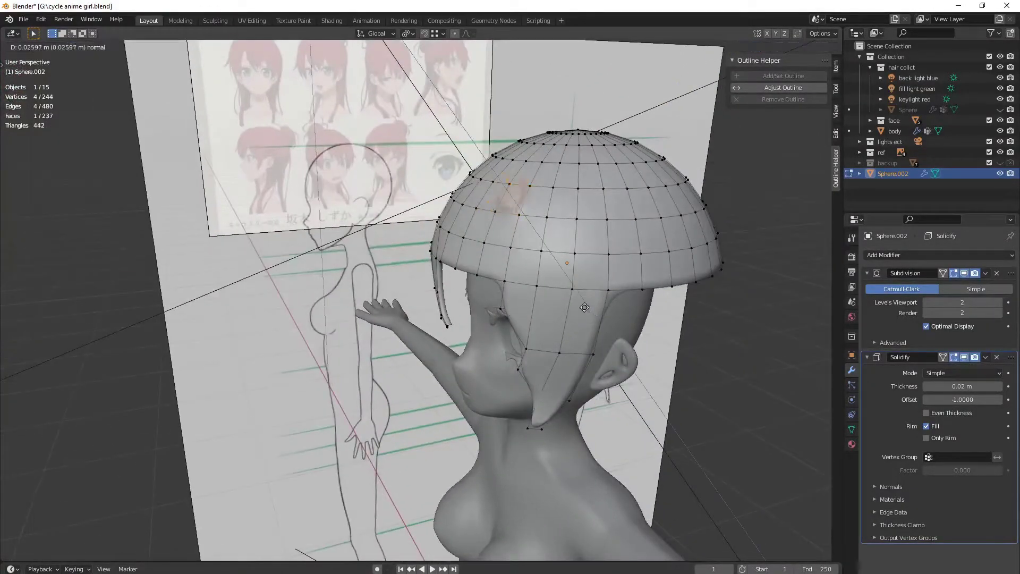
{"action": "left_click", "coordinate": [512, 256]}
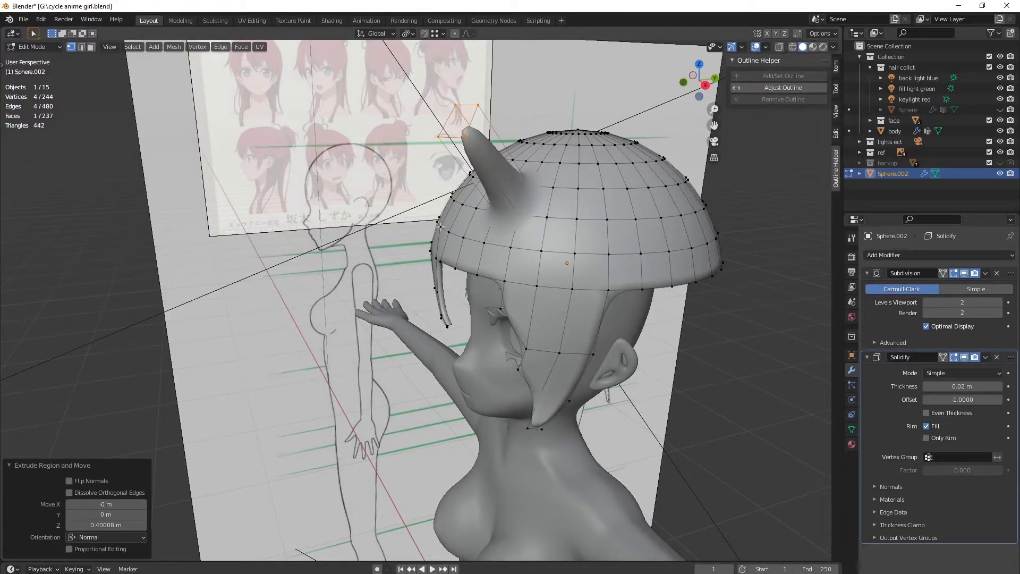
Extrude the end face of the protruding strand another 0.11 m and move it to bend the strand sideways
{"action": "middle_click_drag", "start_coordinate": [437, 228], "coordinate": [528, 195]}
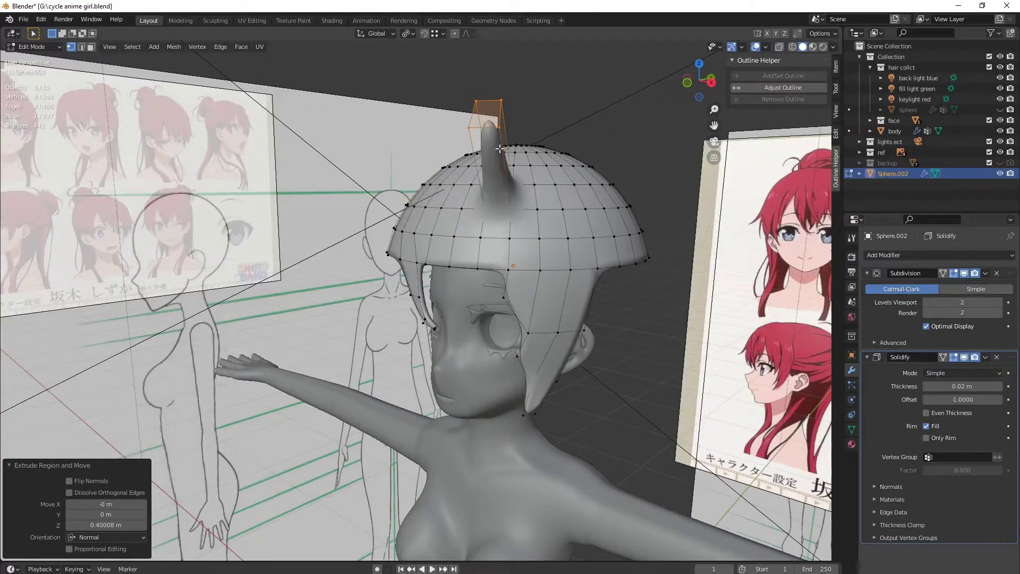
{"action": "key", "text": "e"}
{"action": "left_click", "coordinate": [525, 112]}
{"action": "key", "text": "g"}
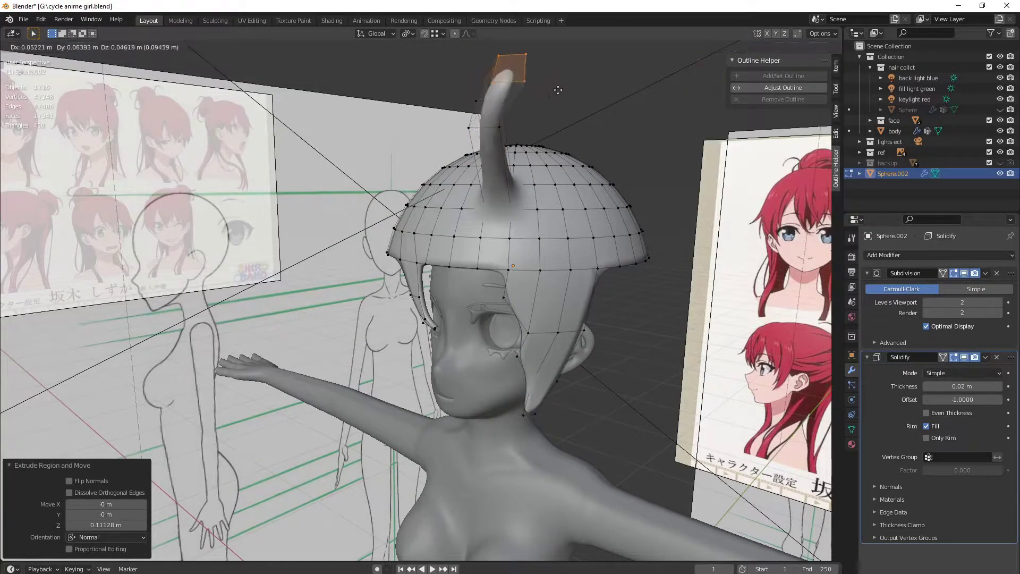
{"action": "left_click", "coordinate": [574, 93]}
Move three vertices at the bend of the protruding strand down in front of the dome
{"action": "middle_click_drag", "start_coordinate": [591, 94], "coordinate": [532, 149]}
{"action": "left_click_drag", "start_coordinate": [481, 93], "coordinate": [524, 145]}
{"action": "key", "text": "g"}
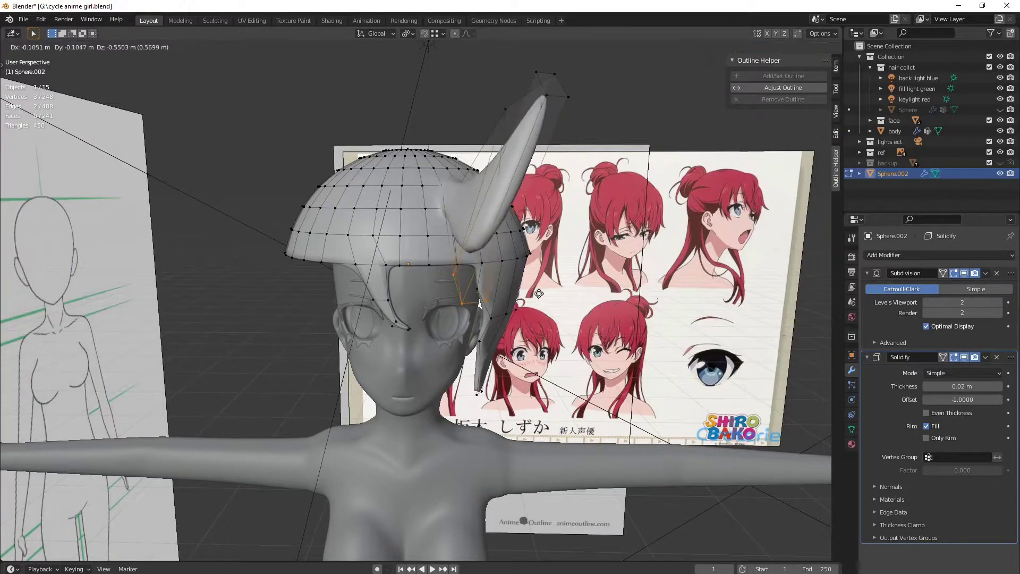
{"action": "left_click", "coordinate": [524, 248]}
{"action": "middle_click_drag", "start_coordinate": [523, 249], "coordinate": [648, 114]}
{"action": "key", "text": "Tab"}
{"action": "key", "text": "Tab"}
{"action": "left_click", "coordinate": [699, 89]}
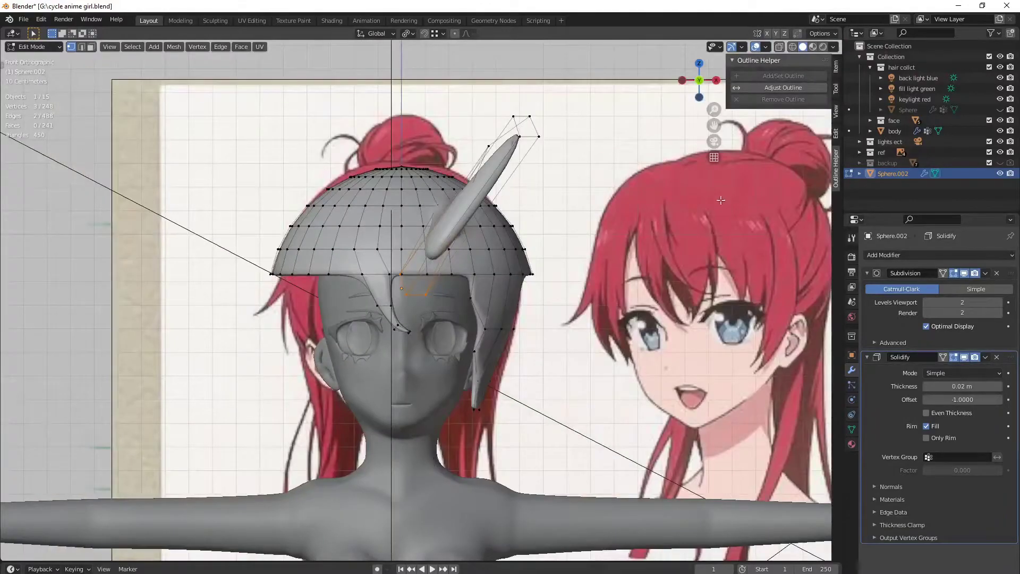
{"action": "middle_click_drag", "start_coordinate": [492, 159], "coordinate": [224, 234]}
{"action": "scroll", "coordinate": [223, 234], "scroll_direction": "down", "scroll_amount": 4}
{"action": "middle_click_drag", "start_coordinate": [308, 375], "coordinate": [345, 360]}
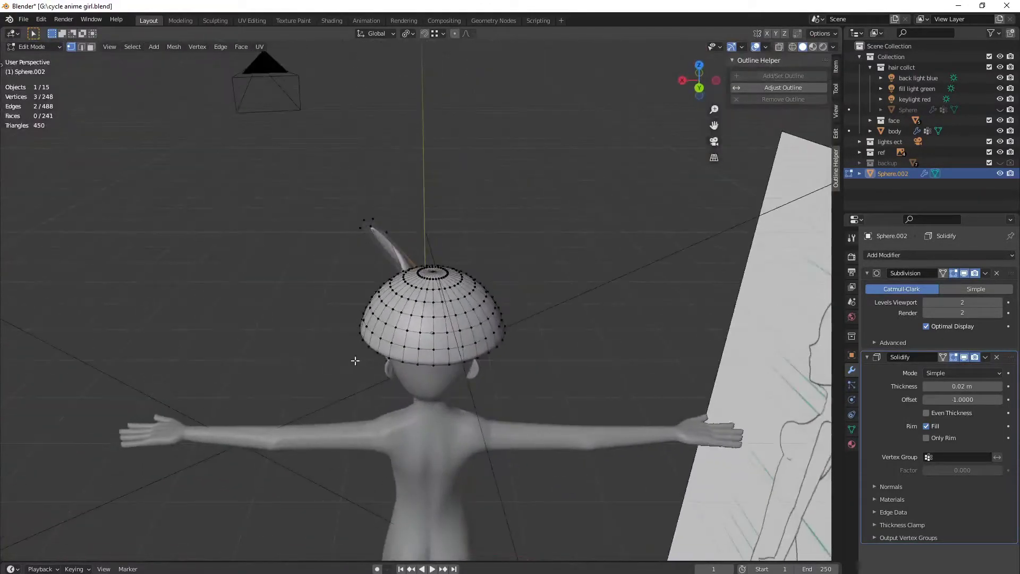
Select the four faces at the middle of the dome's back and round them with LoopTools Circle
{"action": "left_click_drag", "start_coordinate": [419, 309], "coordinate": [451, 350]}
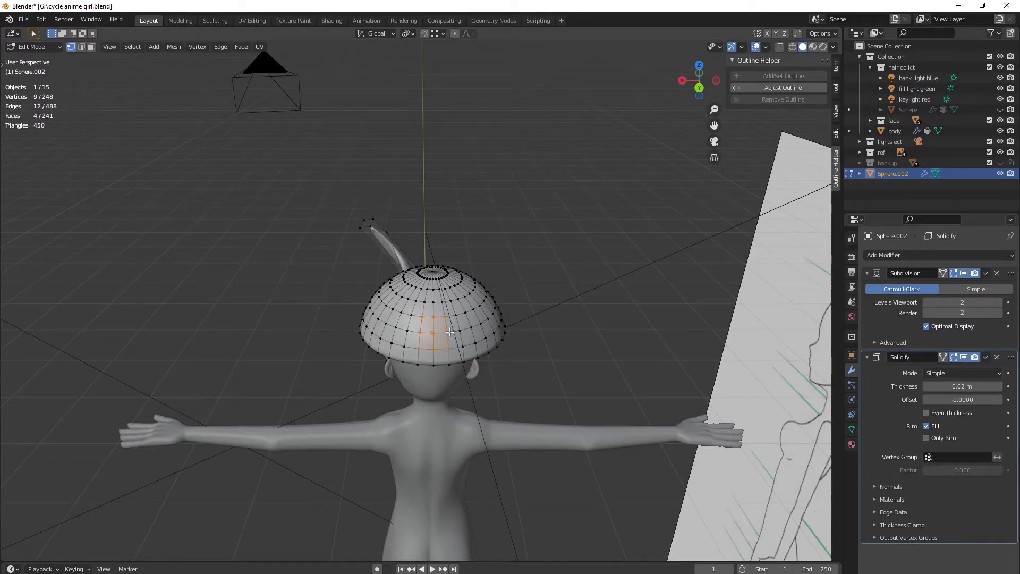
{"action": "left_click", "coordinate": [835, 132]}
{"action": "left_click", "coordinate": [787, 99]}
Extrude the rounded back faces outward from the dome and enlarge their end to form the hair bun
{"action": "middle_click_drag", "start_coordinate": [714, 171], "coordinate": [526, 292]}
{"action": "key", "text": "e"}
{"action": "left_click", "coordinate": [525, 294]}
{"action": "key", "text": "s"}
{"action": "left_click", "coordinate": [687, 442]}
{"action": "middle_click_drag", "start_coordinate": [686, 442], "coordinate": [819, 441]}
{"action": "key", "text": "Tab"}
{"action": "middle_click_drag", "start_coordinate": [456, 228], "coordinate": [467, 298]}
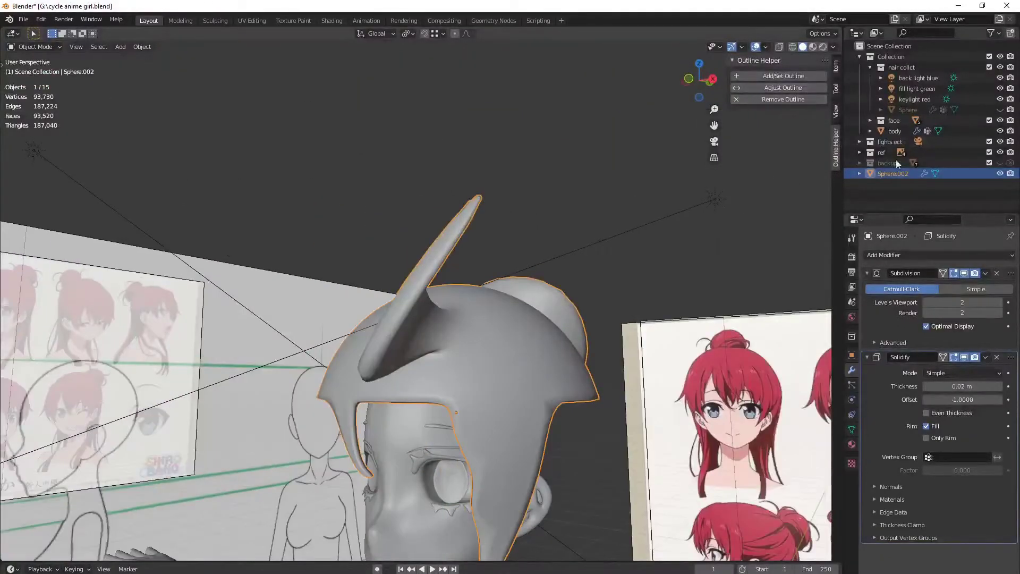
Add a material slot to the hair mesh and assign the existing material named Material
{"action": "left_click", "coordinate": [851, 445]}
{"action": "left_click", "coordinate": [913, 302]}
{"action": "left_click", "coordinate": [936, 409]}
{"action": "left_click", "coordinate": [869, 300]}
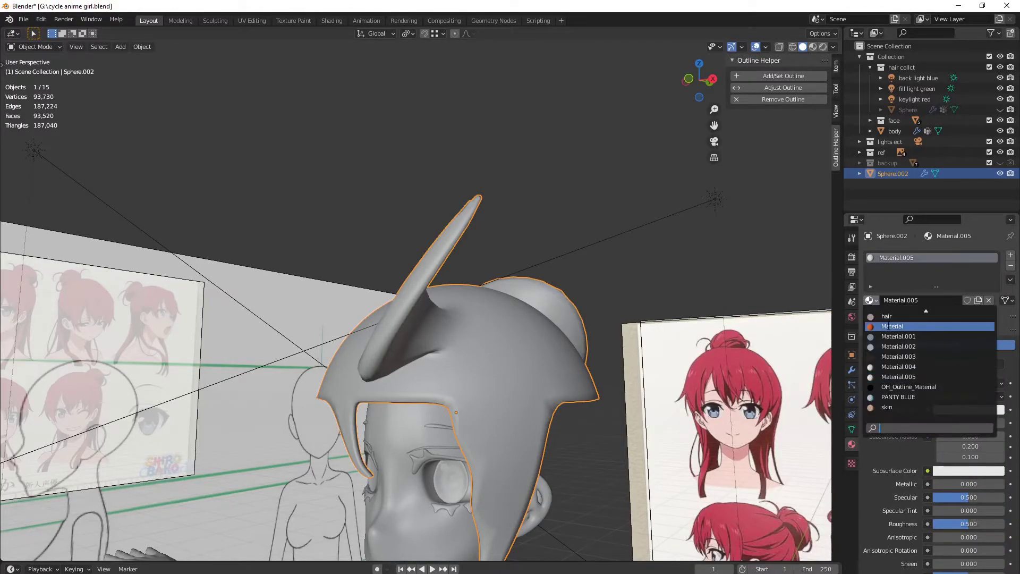
{"action": "left_click", "coordinate": [892, 326]}
Display the model in Material Preview shading, compare the hair with the reference from the front, and deselect it
{"action": "scroll", "coordinate": [540, 304], "scroll_direction": "down", "scroll_amount": 3}
{"action": "mouse_move", "coordinate": [540, 304]}
{"action": "middle_mouse_down"}
{"action": "mouse_move", "coordinate": [521, 290]}
{"action": "mouse_move", "coordinate": [529, 291]}
{"action": "middle_mouse_up"}
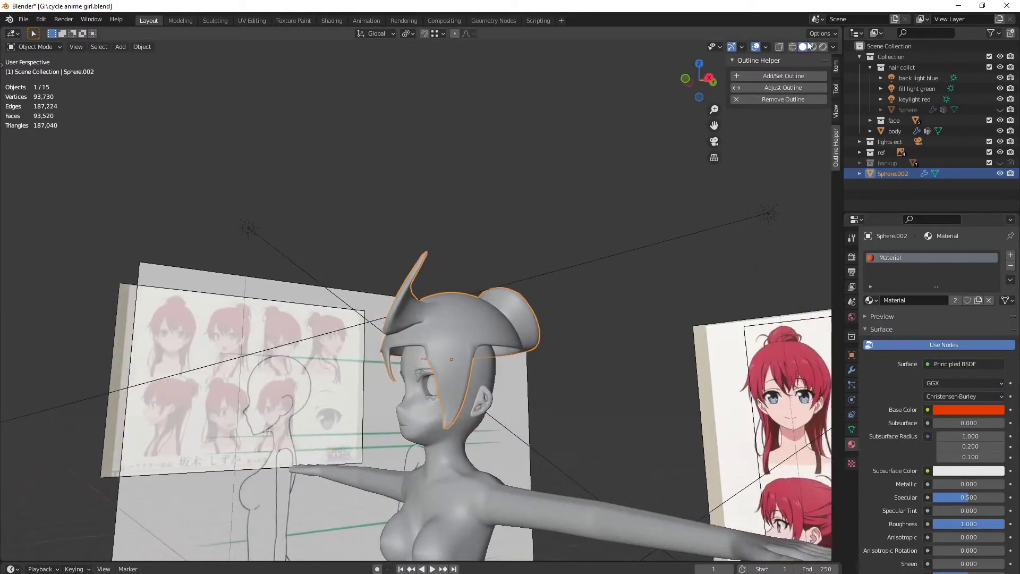
{"action": "left_click", "coordinate": [812, 48]}
{"action": "mouse_move", "coordinate": [531, 217]}
{"action": "middle_mouse_down"}
{"action": "mouse_move", "coordinate": [468, 210]}
{"action": "mouse_move", "coordinate": [598, 276]}
{"action": "mouse_move", "coordinate": [412, 330]}
{"action": "mouse_move", "coordinate": [431, 284]}
{"action": "mouse_move", "coordinate": [363, 271]}
{"action": "mouse_move", "coordinate": [402, 304]}
{"action": "mouse_move", "coordinate": [514, 270]}
{"action": "middle_mouse_up"}
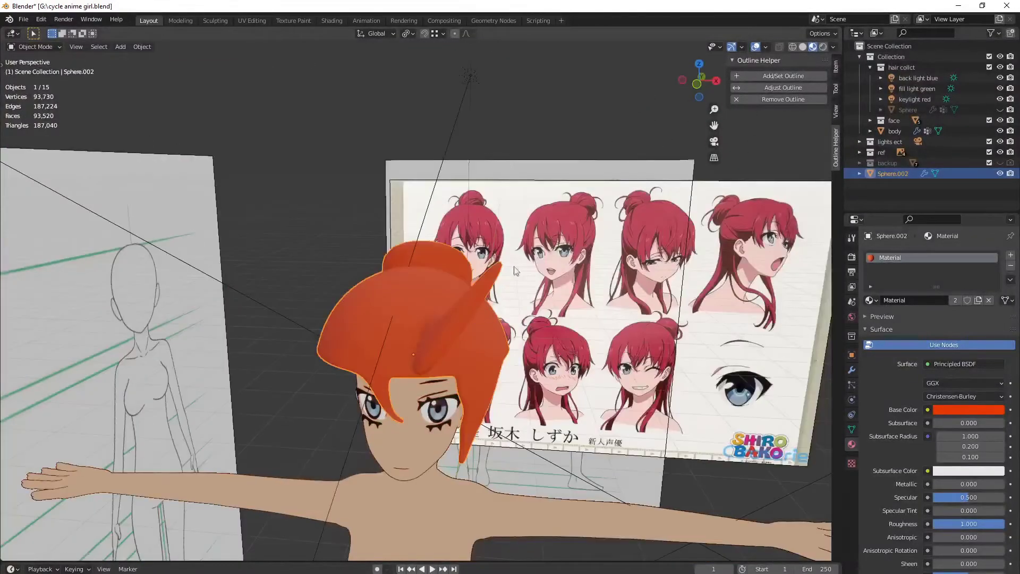
{"action": "left_click", "coordinate": [696, 84]}
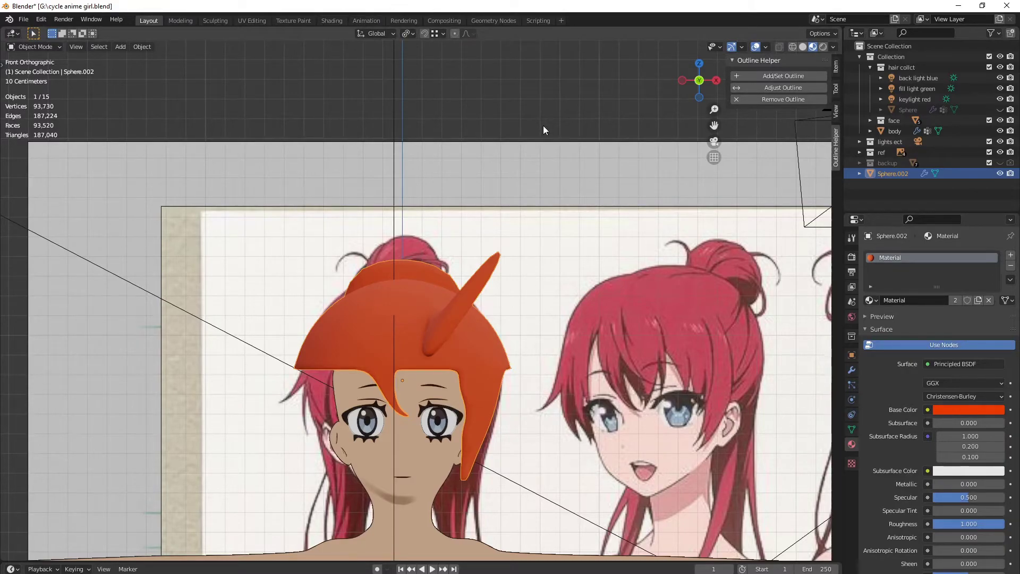
{"action": "middle_click_drag", "start_coordinate": [543, 125], "coordinate": [555, 234]}
{"action": "scroll", "coordinate": [524, 309], "scroll_direction": "up", "scroll_amount": 5}
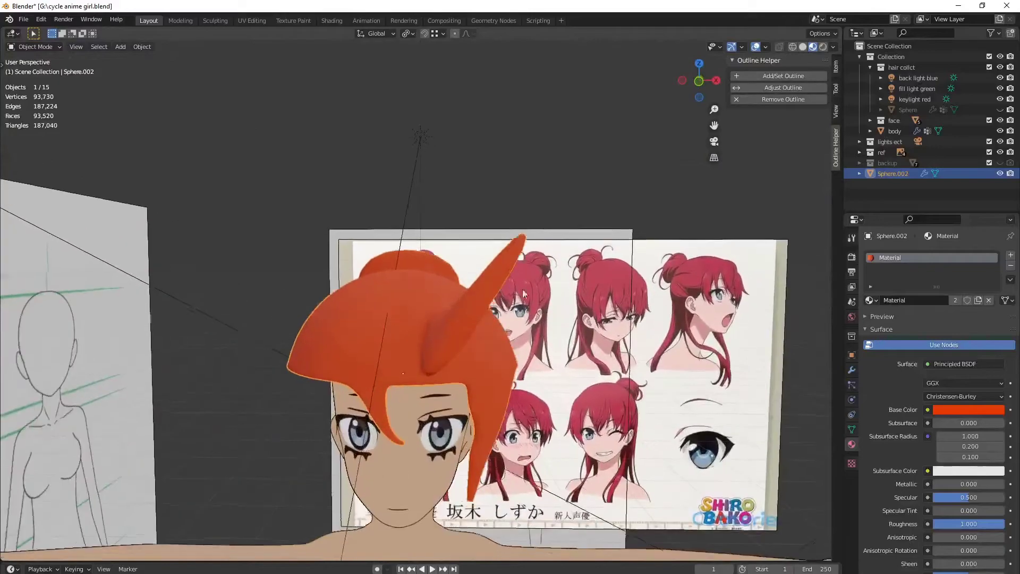
{"action": "middle_click_drag", "start_coordinate": [523, 307], "coordinate": [526, 190], "text": "shift"}
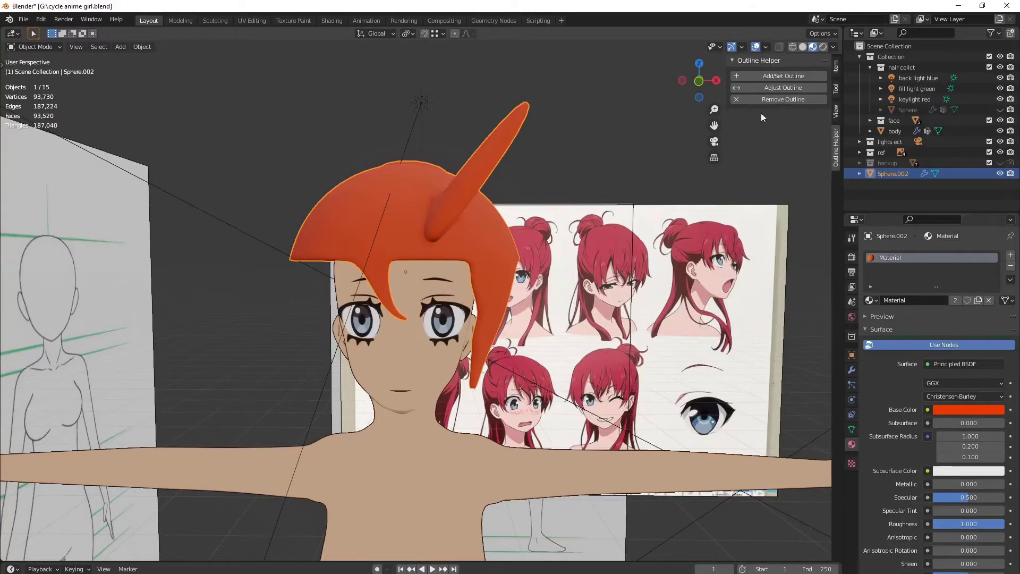
{"action": "left_click", "coordinate": [752, 123]}
In front view, extrude a rim edge above the character's right eye down to eye level and scale its end to 0.194
{"action": "left_click", "coordinate": [698, 81]}
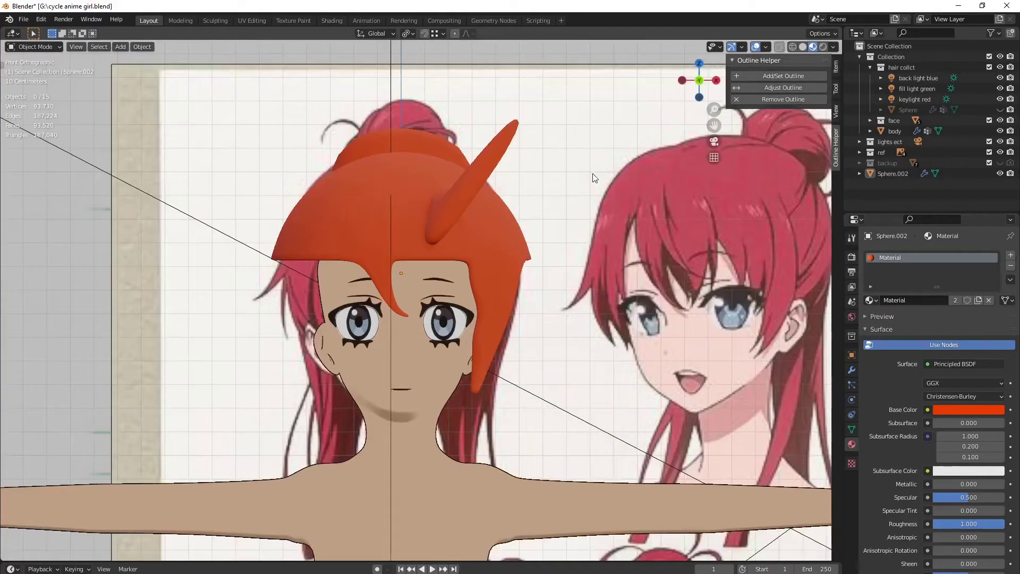
{"action": "left_click", "coordinate": [438, 218]}
{"action": "key", "text": "Tab"}
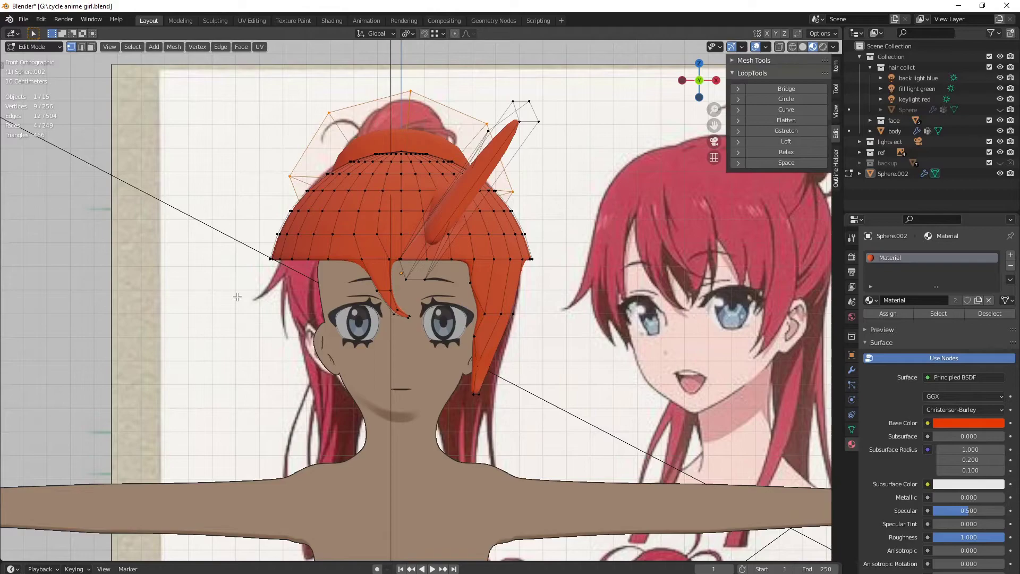
{"action": "left_click", "coordinate": [332, 269]}
{"action": "key", "text": "e"}
{"action": "left_click", "coordinate": [334, 343]}
{"action": "key", "text": "s"}
{"action": "left_click", "coordinate": [344, 308]}
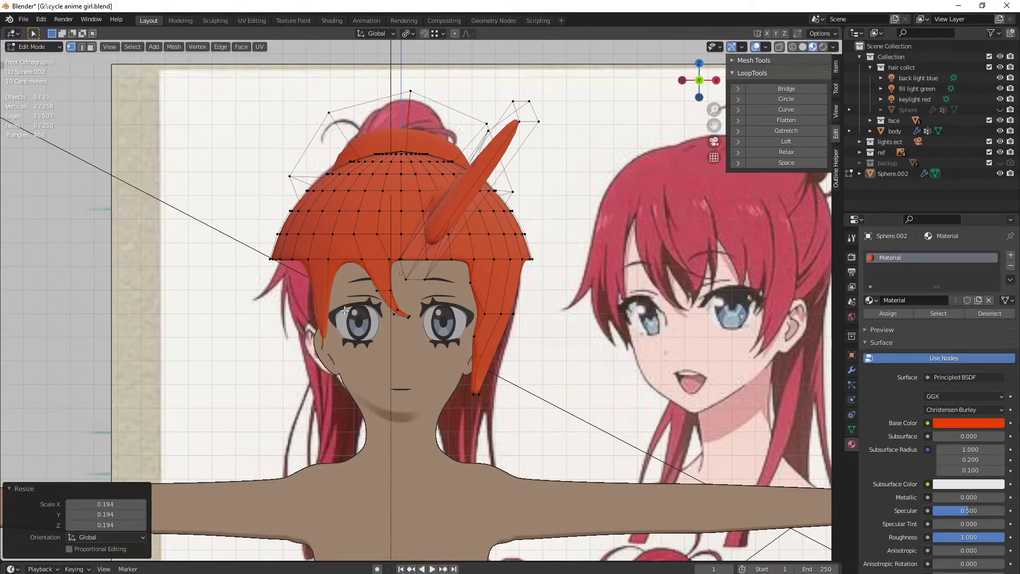
Extrude the tip of the new front strand diagonally down to the chin and move it in depth around the face
{"action": "key", "text": "e"}
{"action": "left_click", "coordinate": [452, 411]}
{"action": "middle_click_drag", "start_coordinate": [480, 368], "coordinate": [418, 276]}
{"action": "key", "text": "g"}
{"action": "left_click", "coordinate": [425, 365]}
{"action": "key", "text": "Tab"}
{"action": "middle_click_drag", "start_coordinate": [262, 273], "coordinate": [262, 349]}
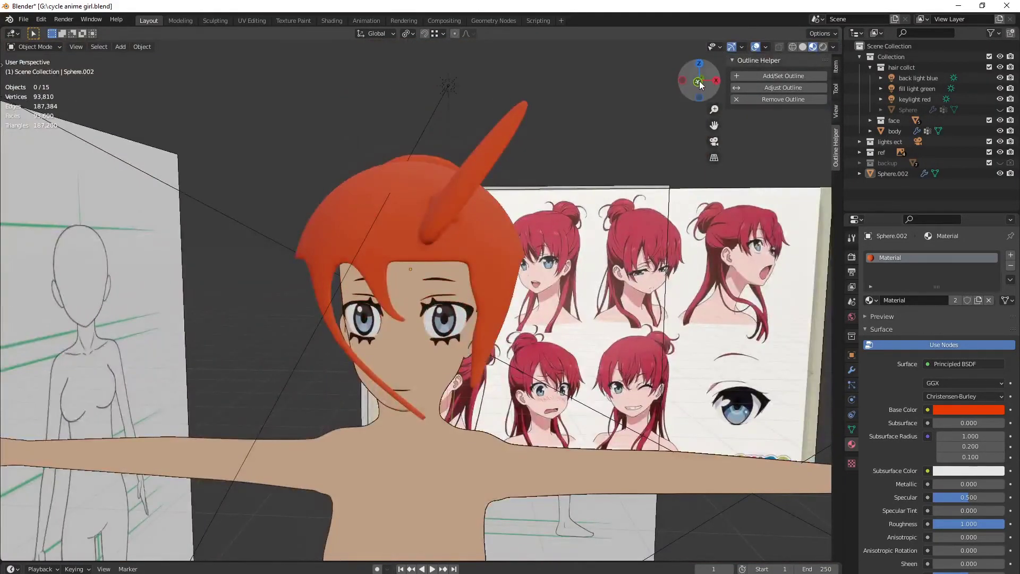
Return to editing the hair mesh in front view against the reference
{"action": "key", "text": "KP_1"}
{"action": "key", "text": "Tab"}
{"action": "scroll", "coordinate": [403, 292], "scroll_direction": "down", "scroll_amount": 4}
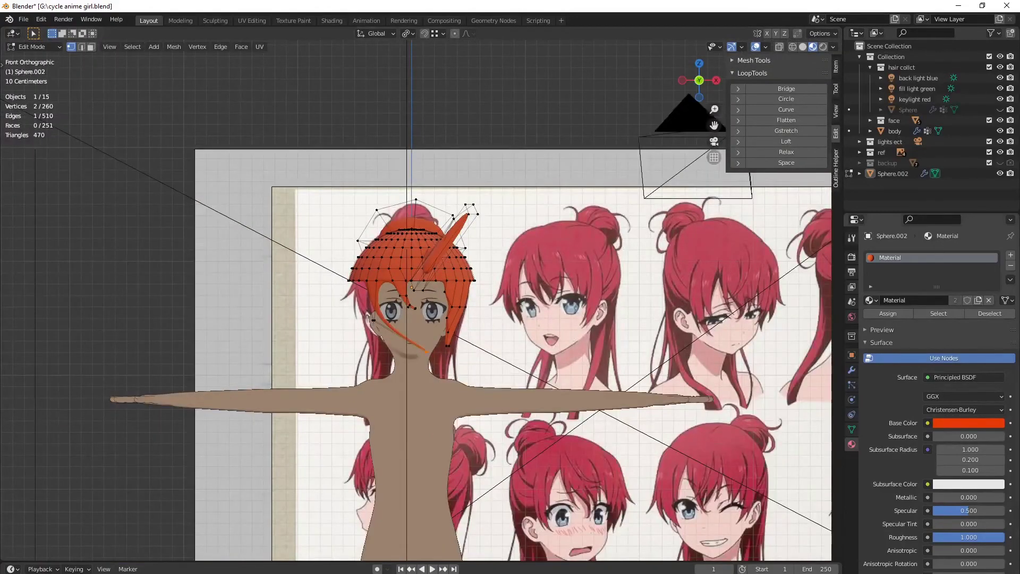